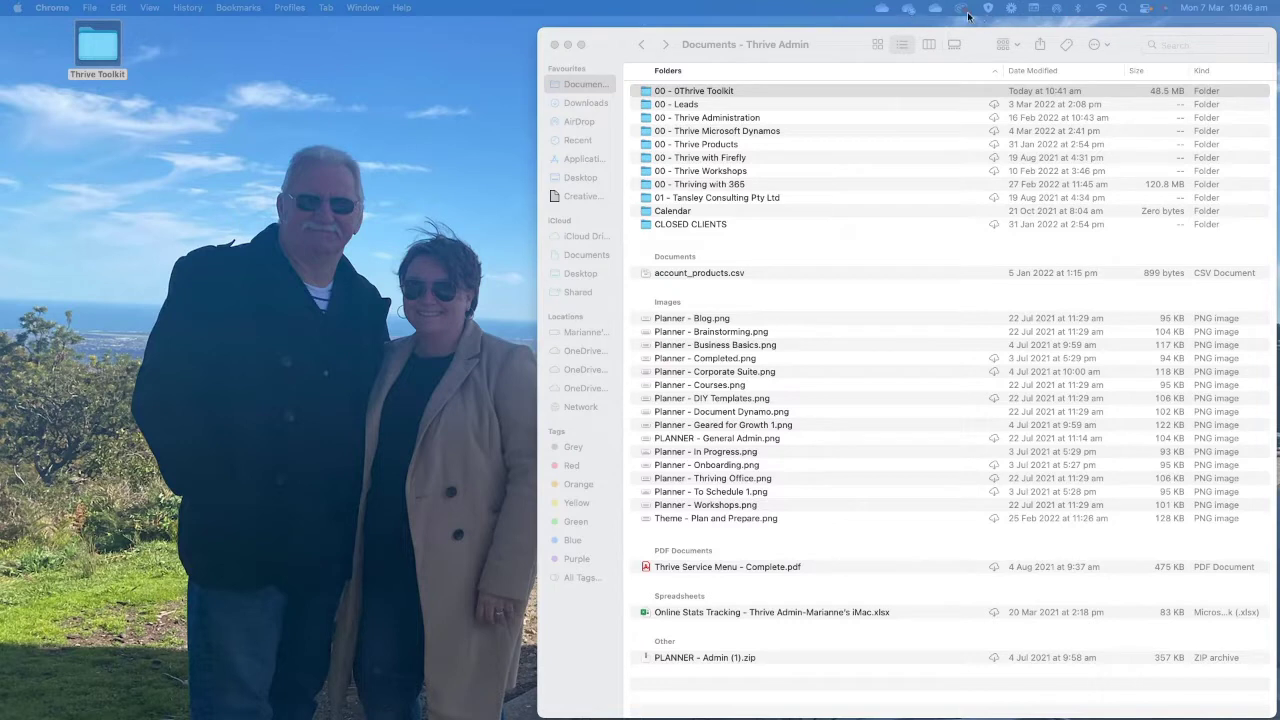
# Look through the contents of the three OneDrive accounts listed under Locations, finishing on the second one.
pyautogui.click(562, 350)
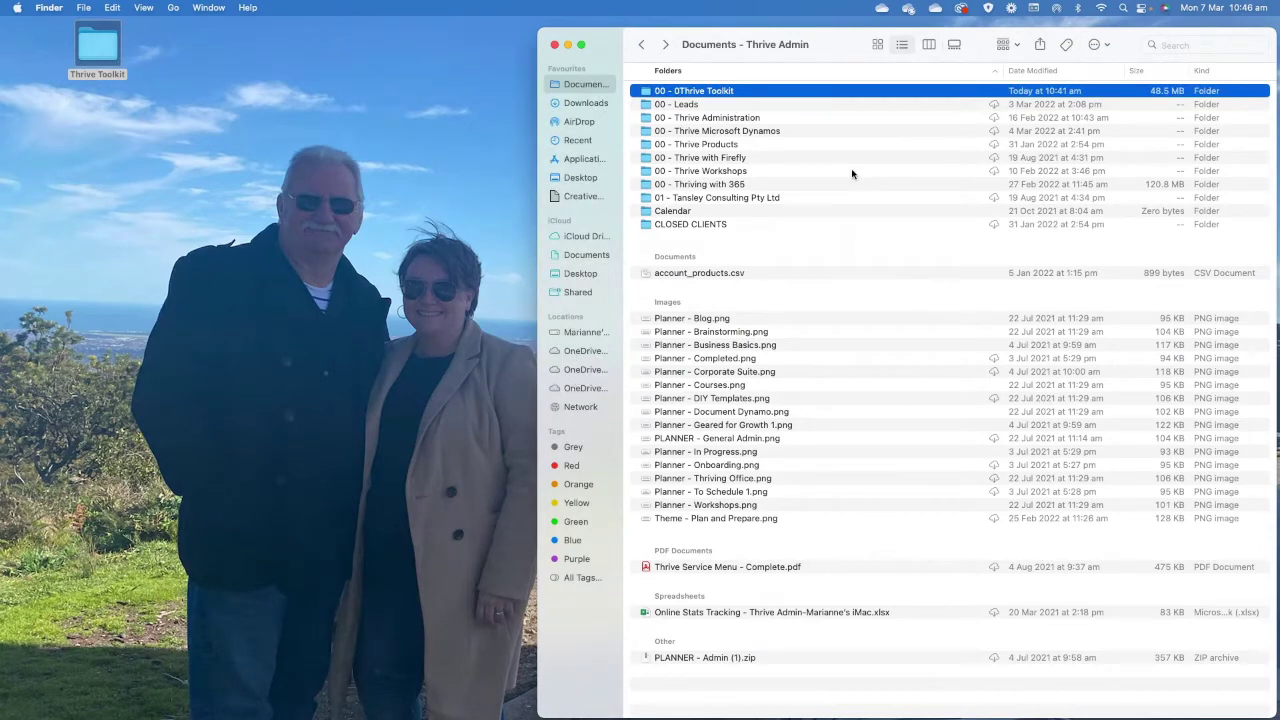
pyautogui.click(580, 370)
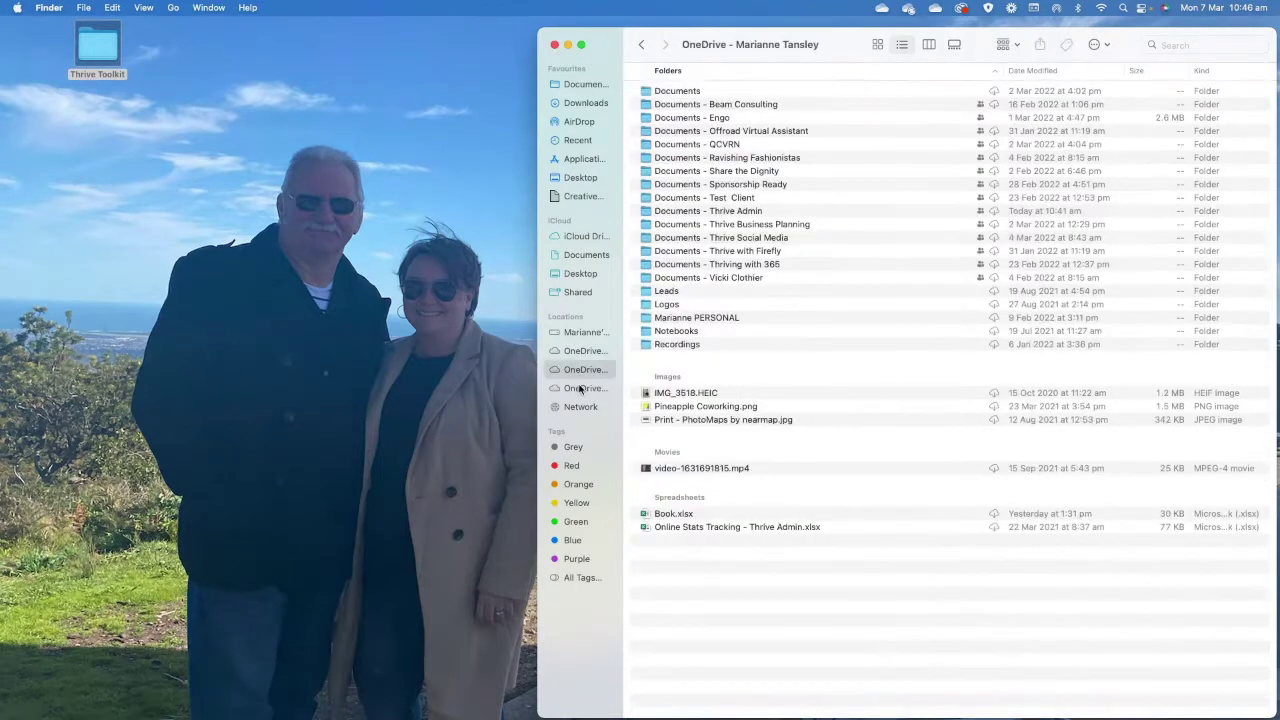
pyautogui.click(580, 387)
pyautogui.click(579, 352)
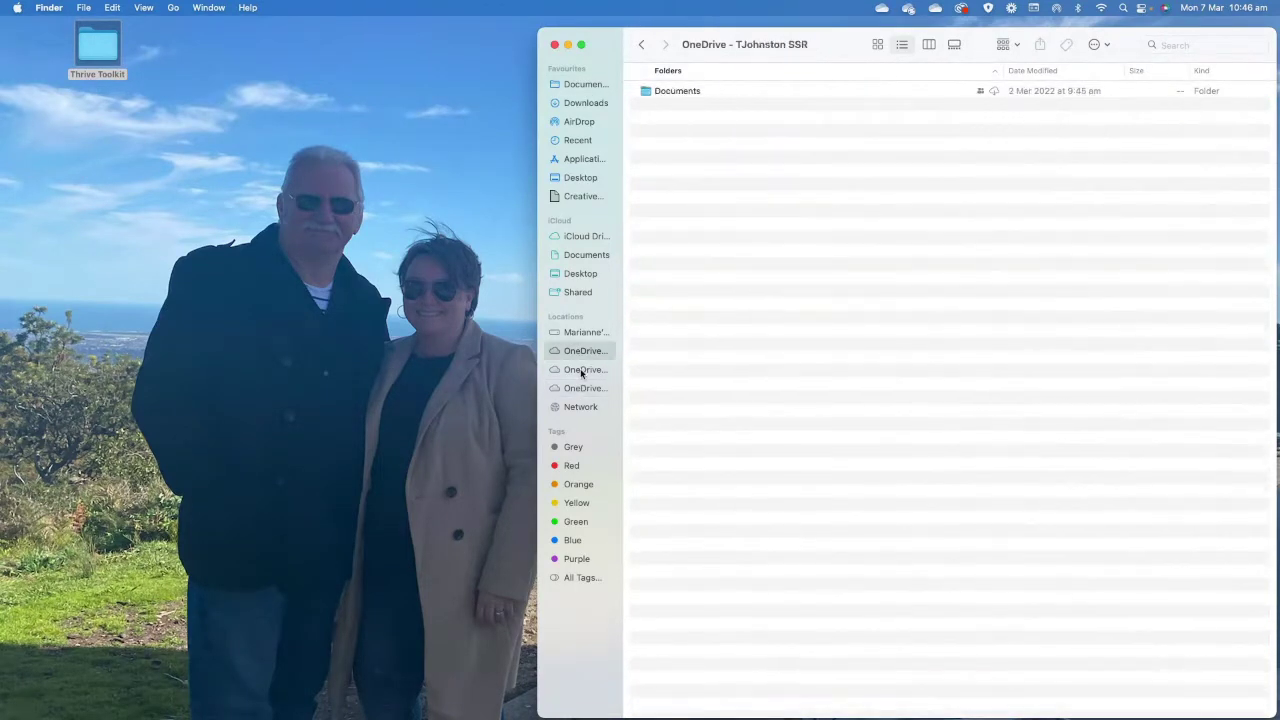
pyautogui.click(581, 370)
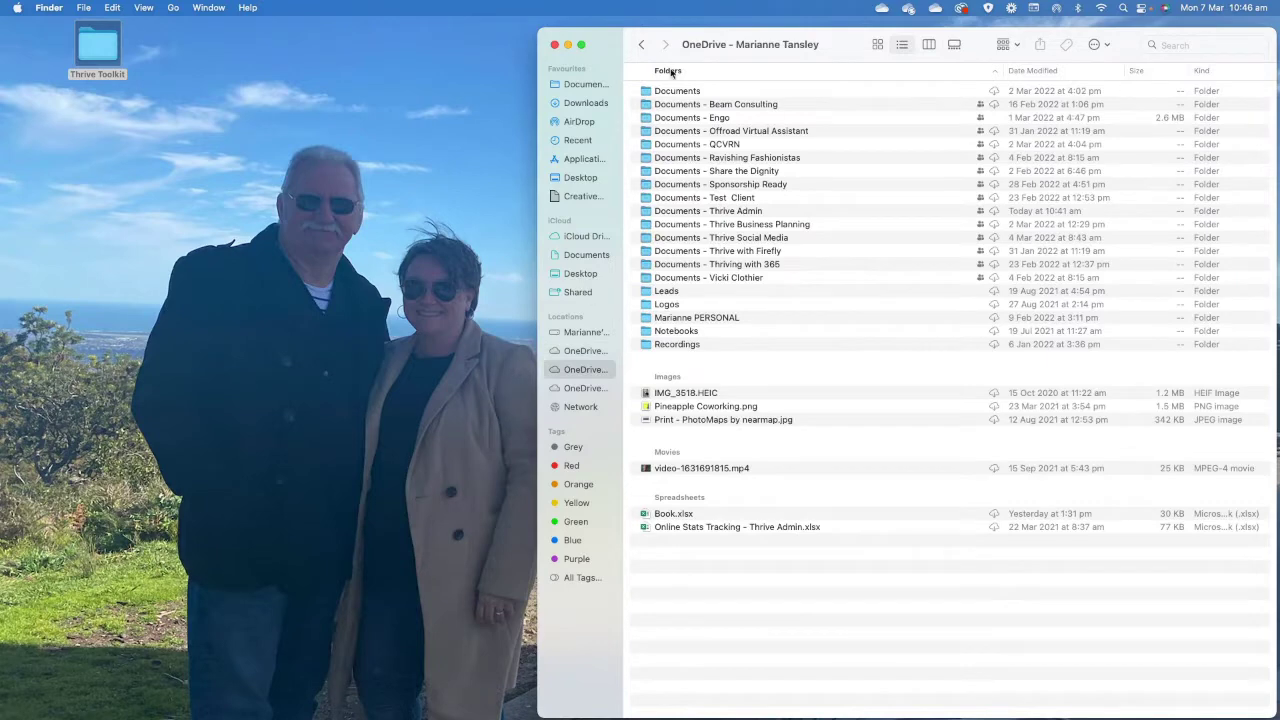
# Compare the Documents - Thrive Admin favourite with the root folder of the second OneDrive account.
pyautogui.click(580, 87)
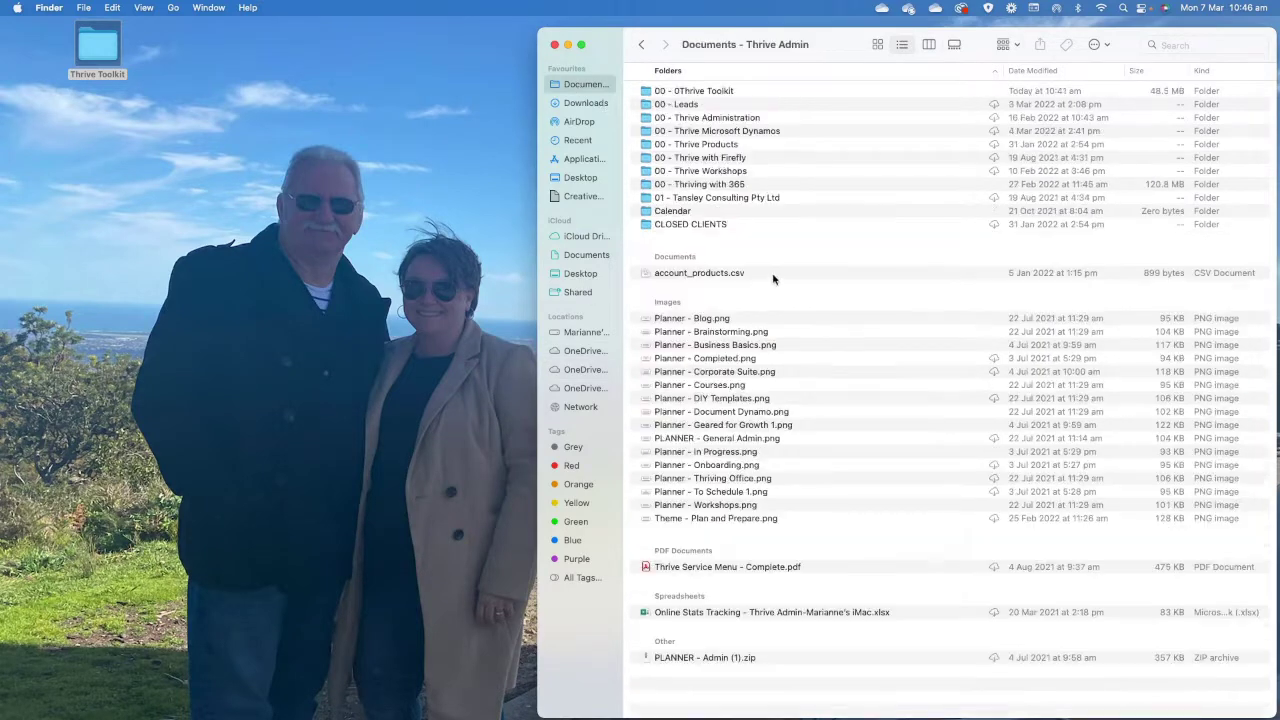
pyautogui.click(581, 370)
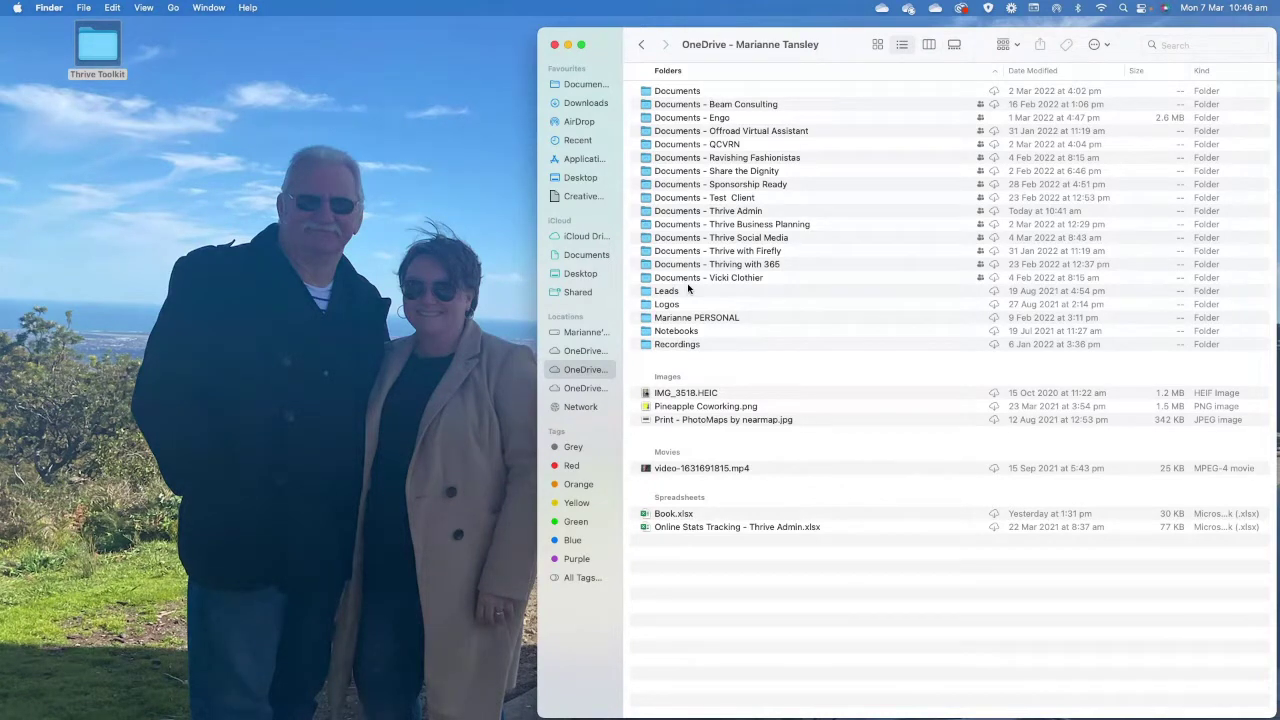
pyautogui.click(571, 88)
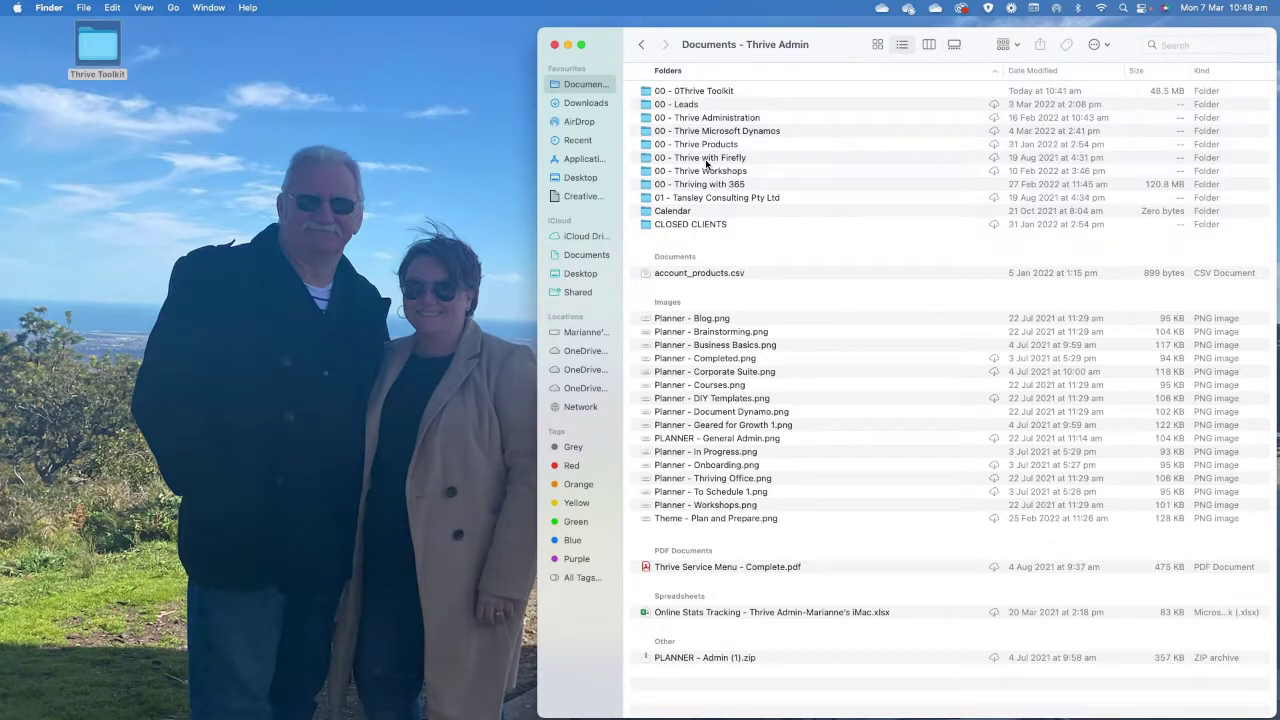
# Open Documents - Thrive Social Media in the second OneDrive account and examine how its folders, documents and image files are organised.
pyautogui.click(581, 371)
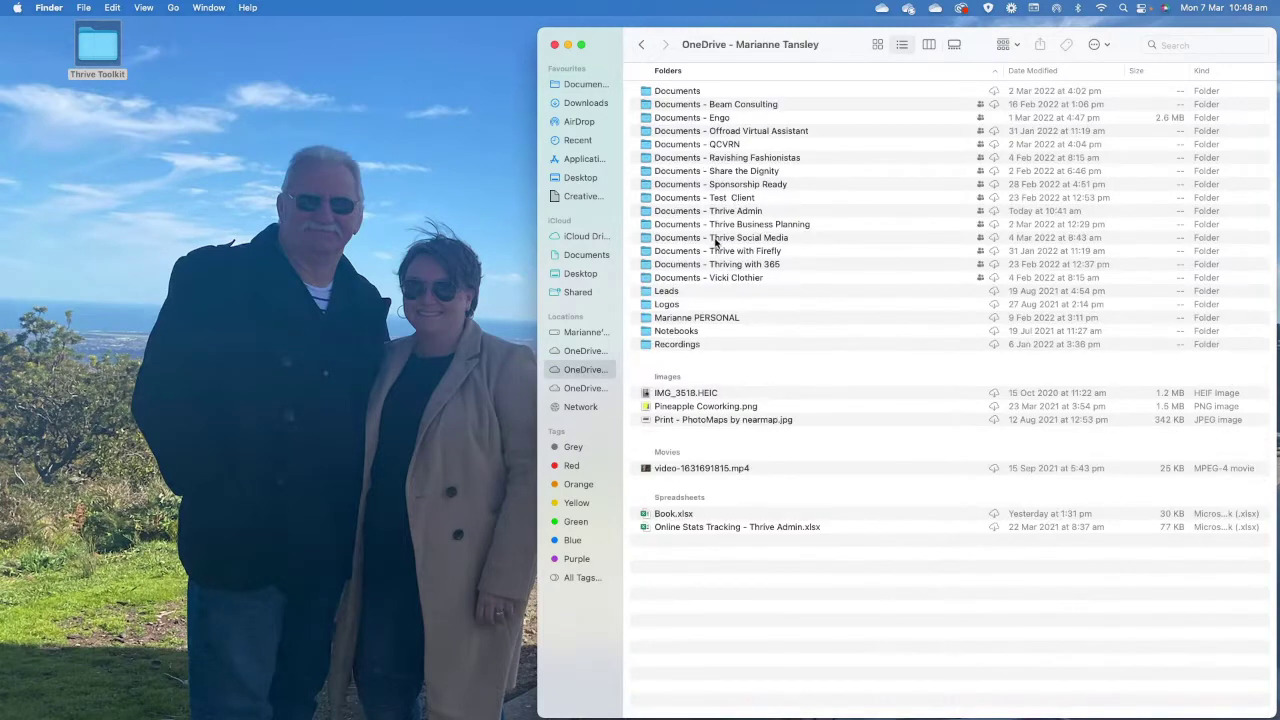
pyautogui.click(719, 240)
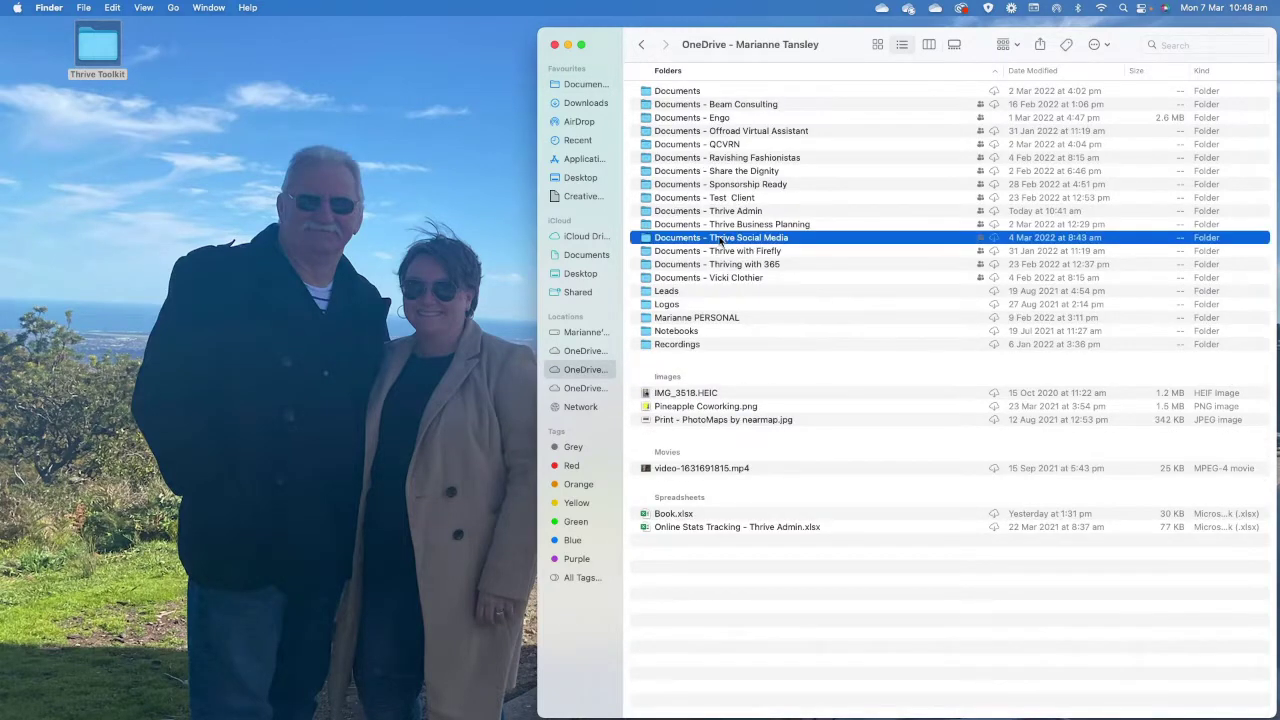
pyautogui.doubleClick(719, 240)
pyautogui.scroll(2, 800, 215)
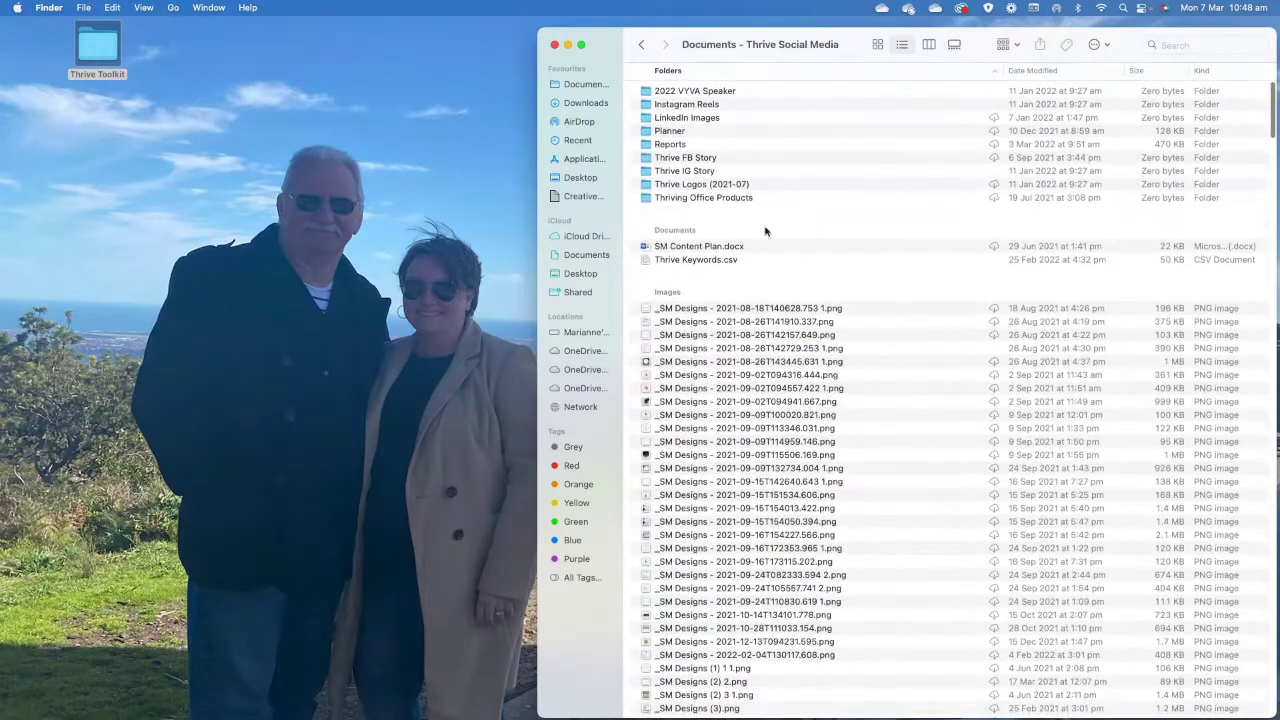
pyautogui.scroll(-15, 763, 371)
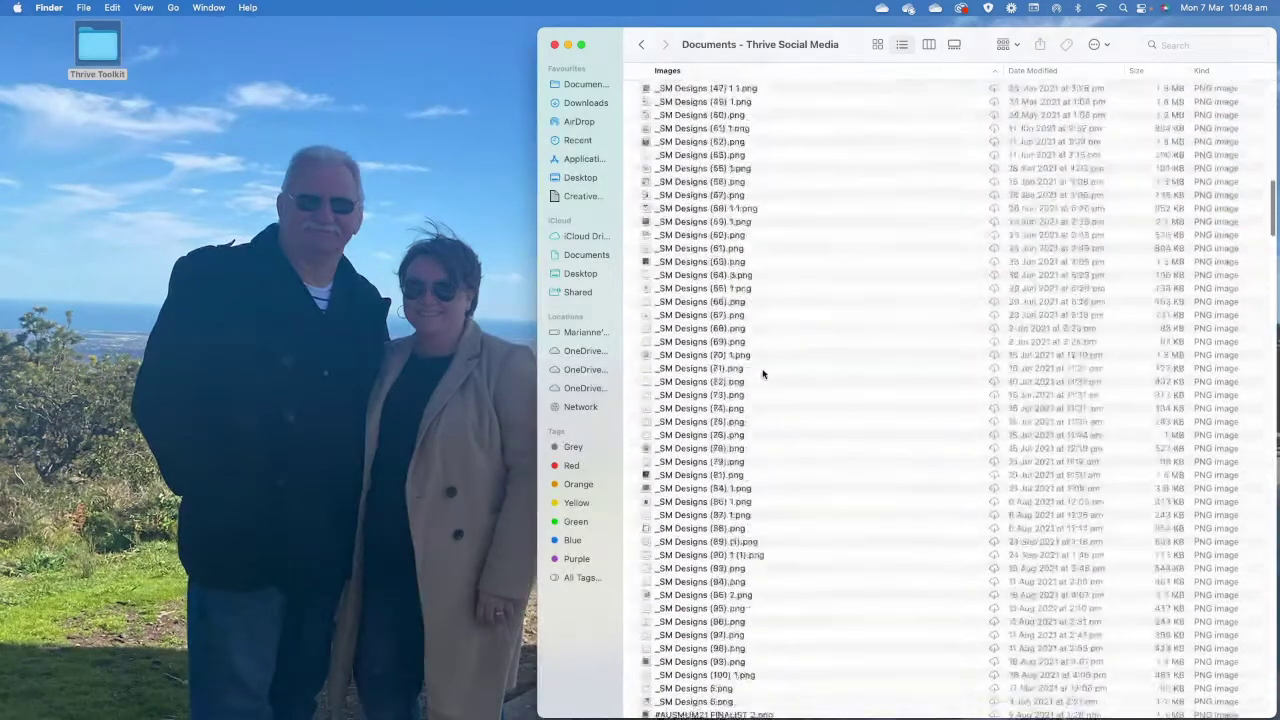
pyautogui.scroll(-15, 763, 373)
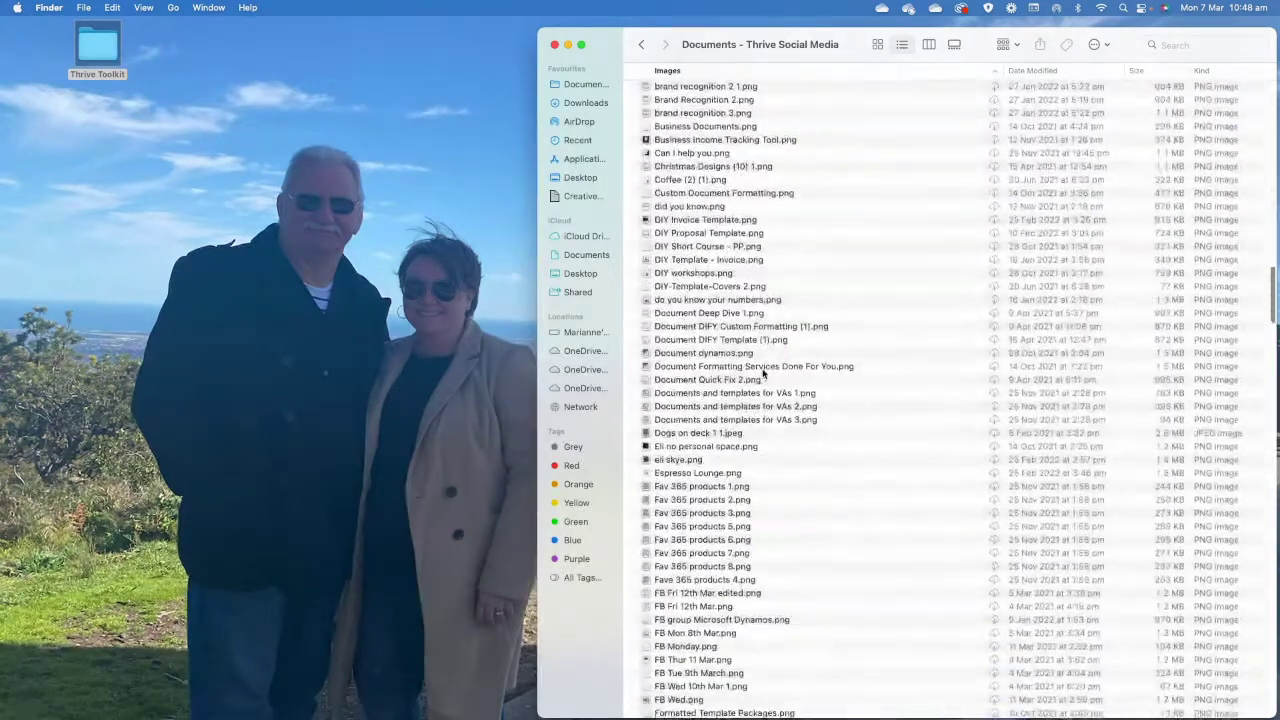
pyautogui.scroll(-15, 763, 373)
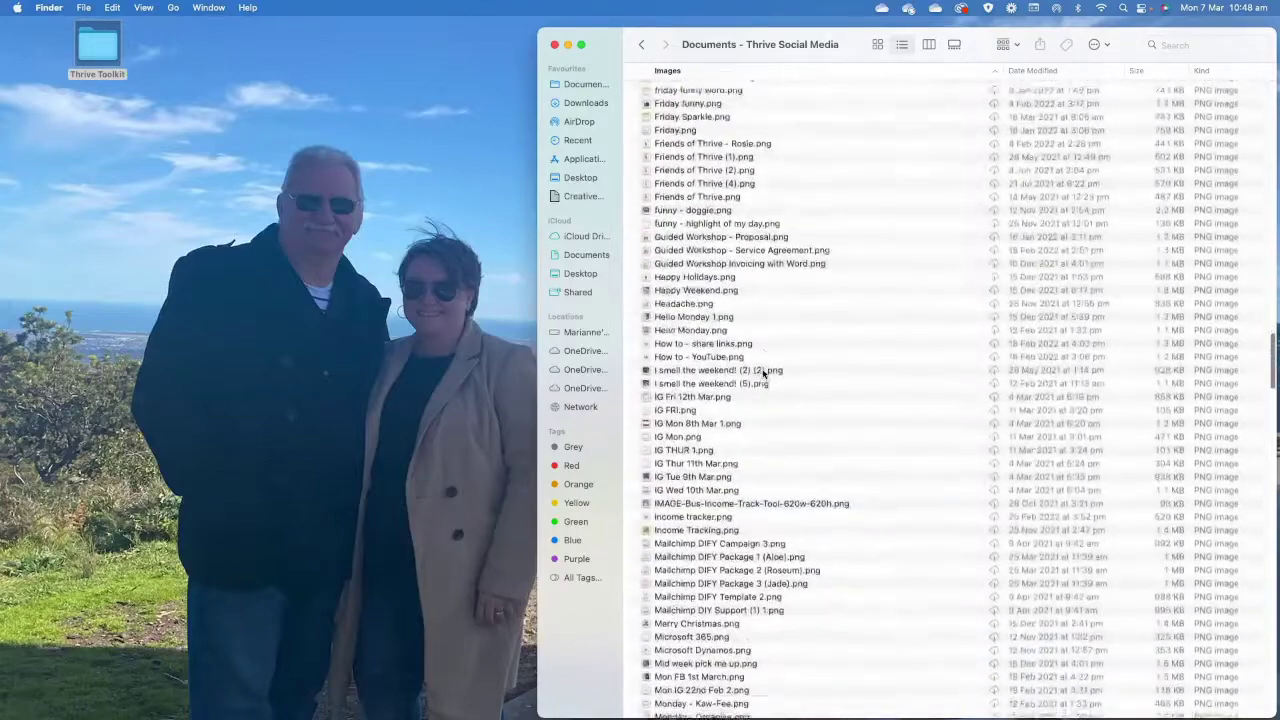
pyautogui.scroll(-15, 763, 373)
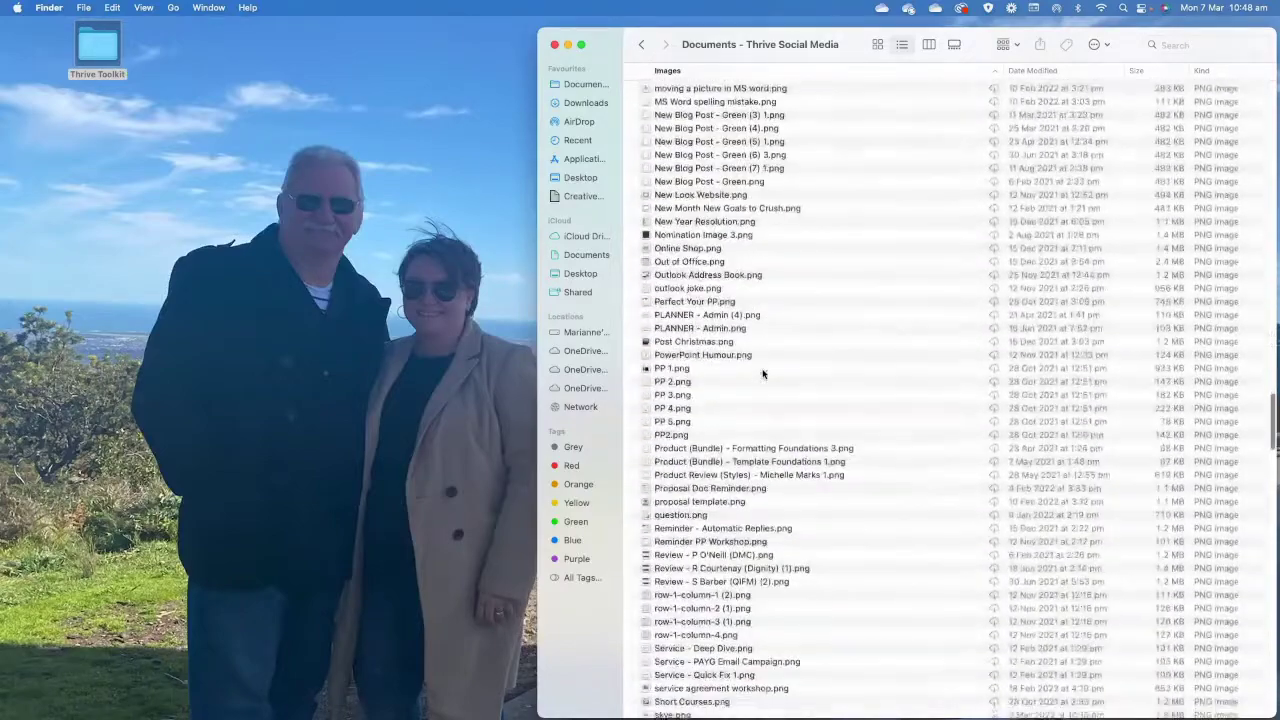
pyautogui.scroll(-12, 763, 373)
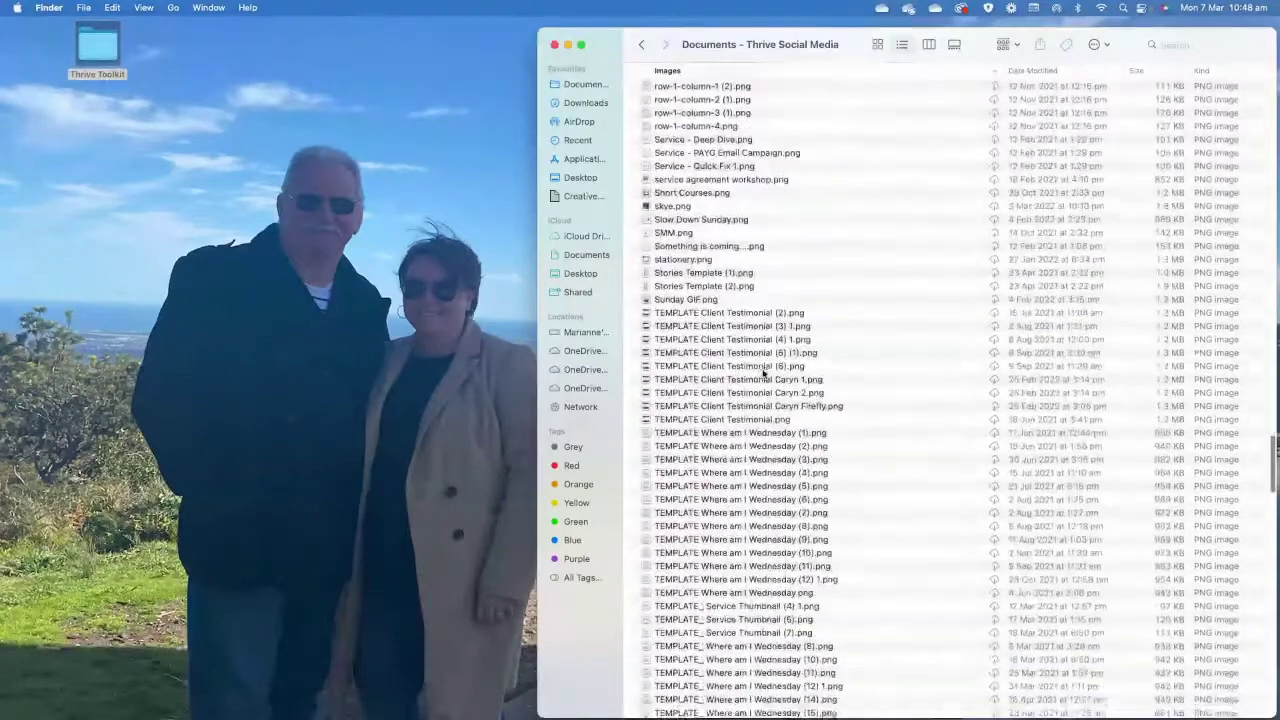
pyautogui.scroll(-15, 763, 373)
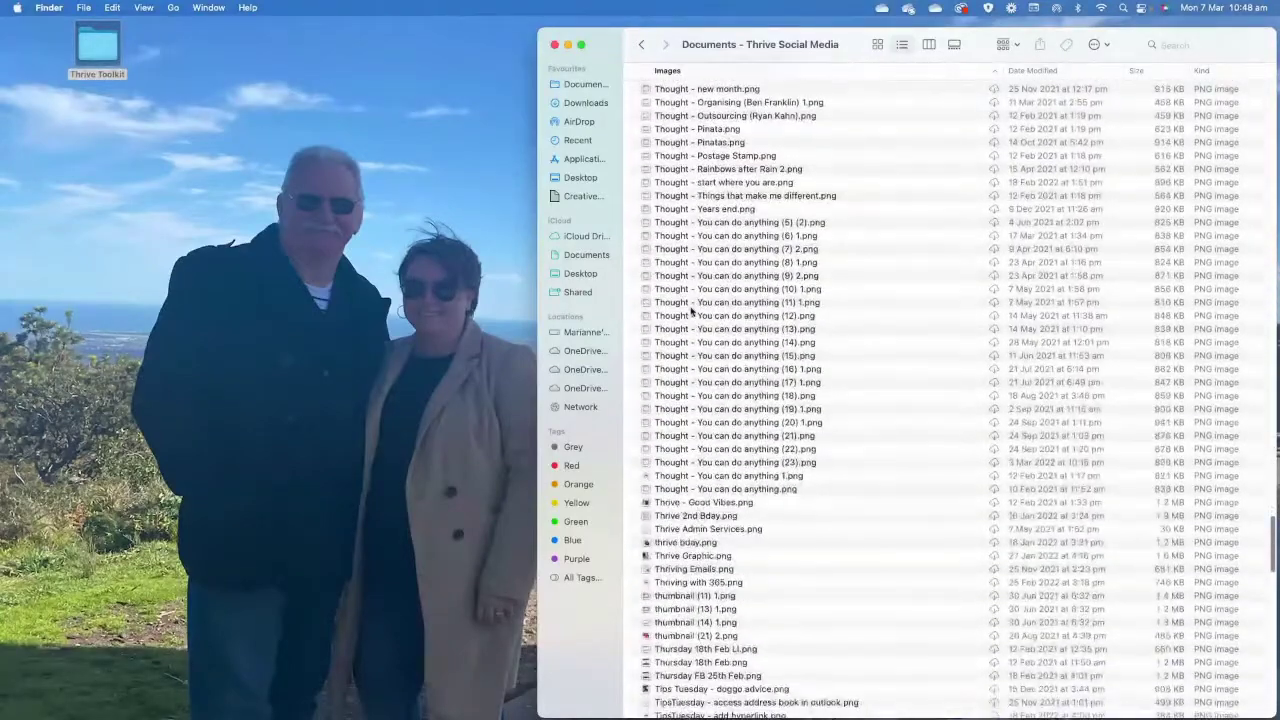
pyautogui.scroll(12, 690, 310)
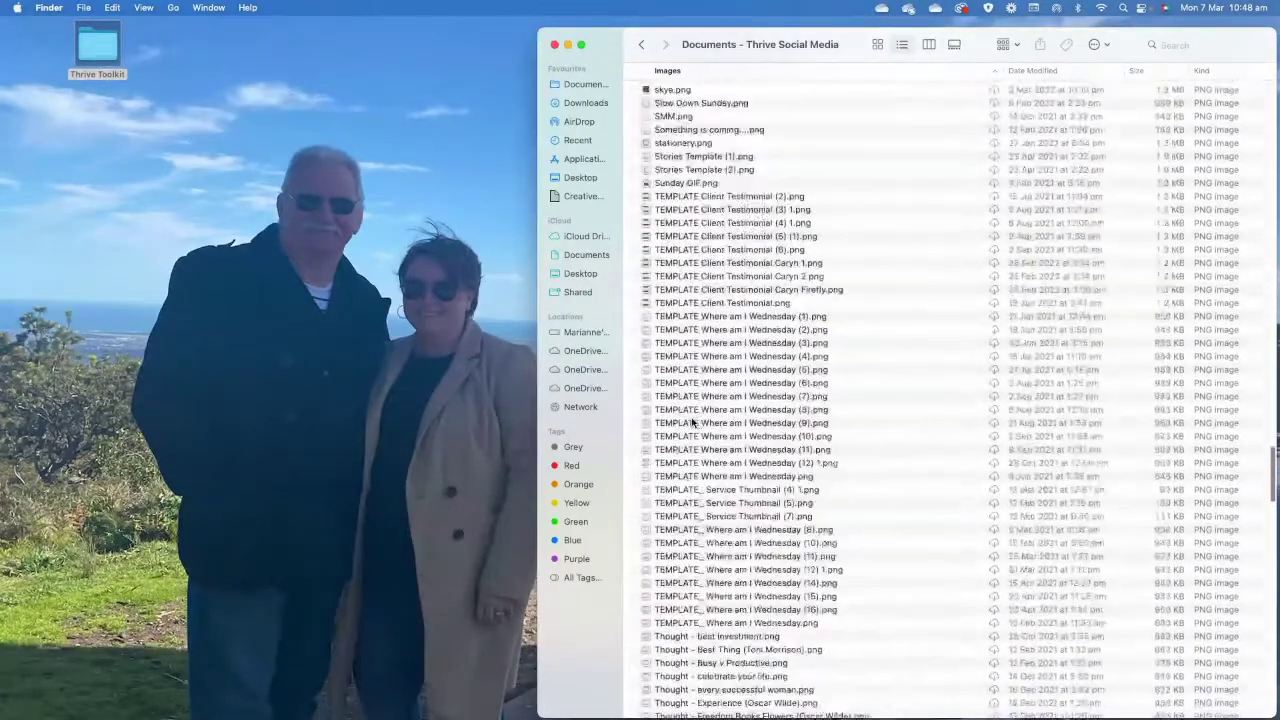
pyautogui.scroll(15, 692, 422)
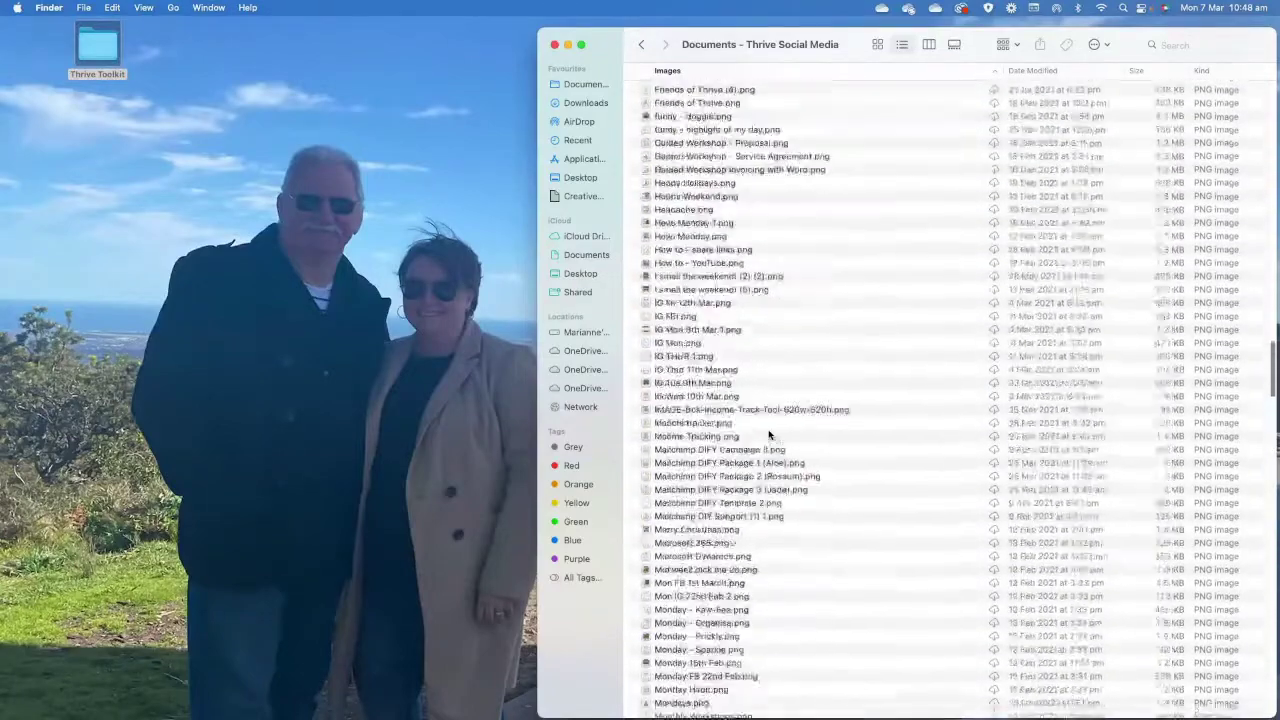
pyautogui.scroll(6, 766, 470)
pyautogui.scroll(20, 766, 486)
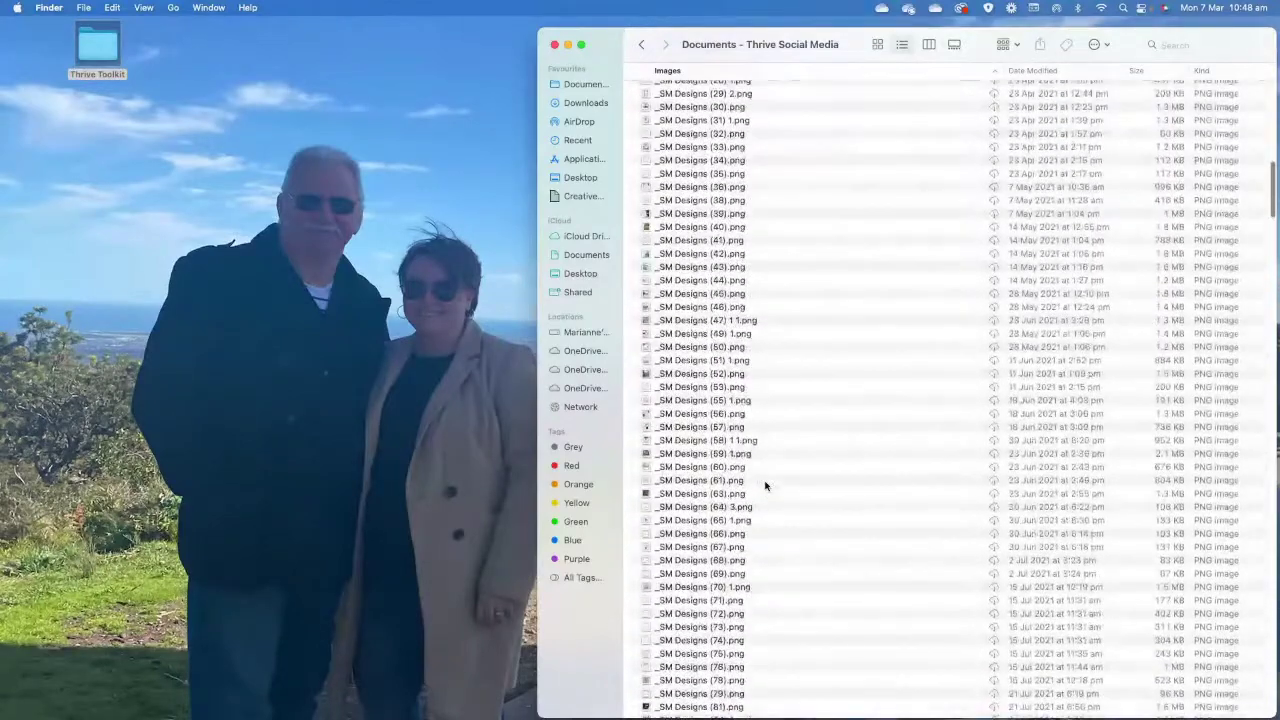
pyautogui.scroll(-5, 766, 486)
pyautogui.scroll(8, 763, 464)
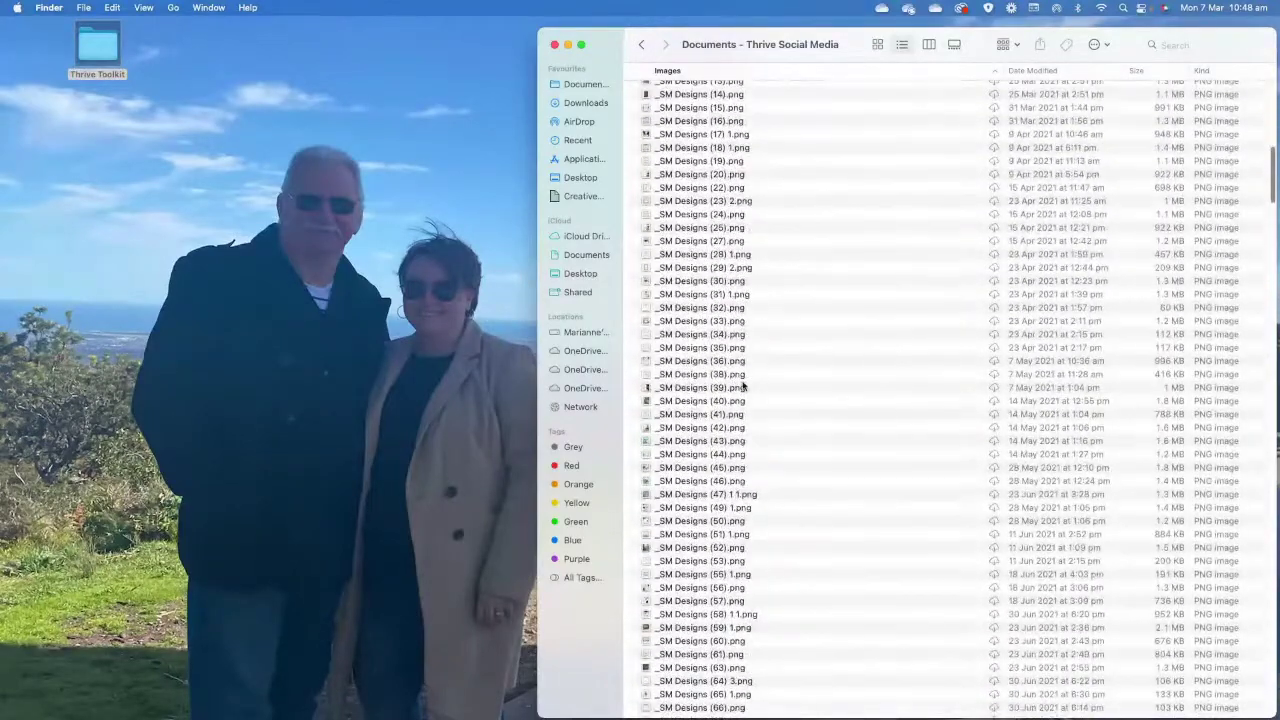
pyautogui.scroll(-15, 743, 385)
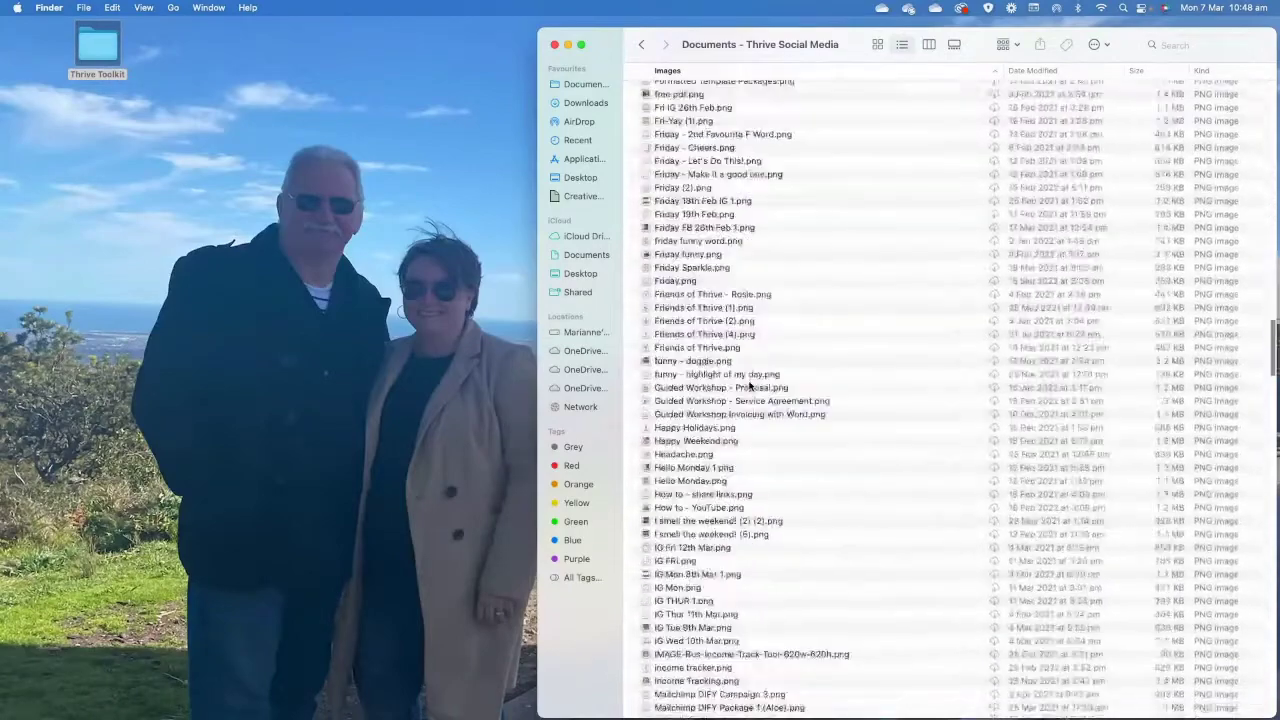
pyautogui.scroll(-20, 749, 385)
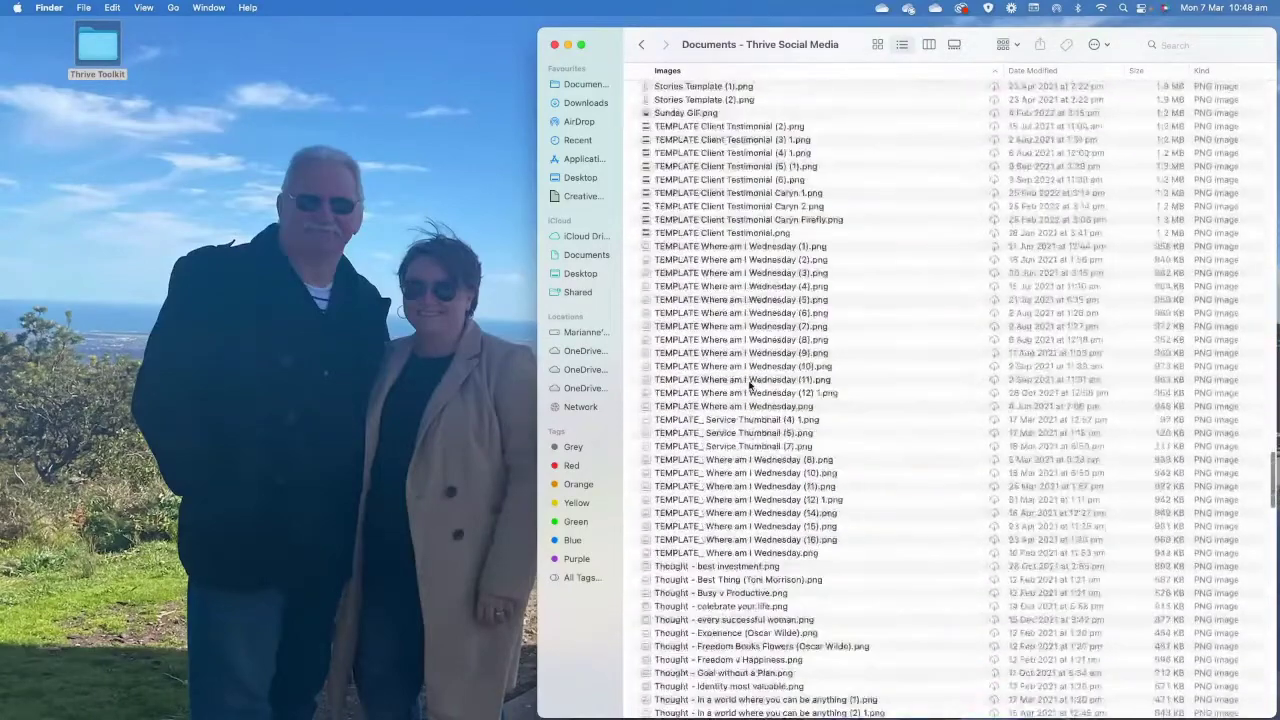
pyautogui.scroll(-15, 749, 385)
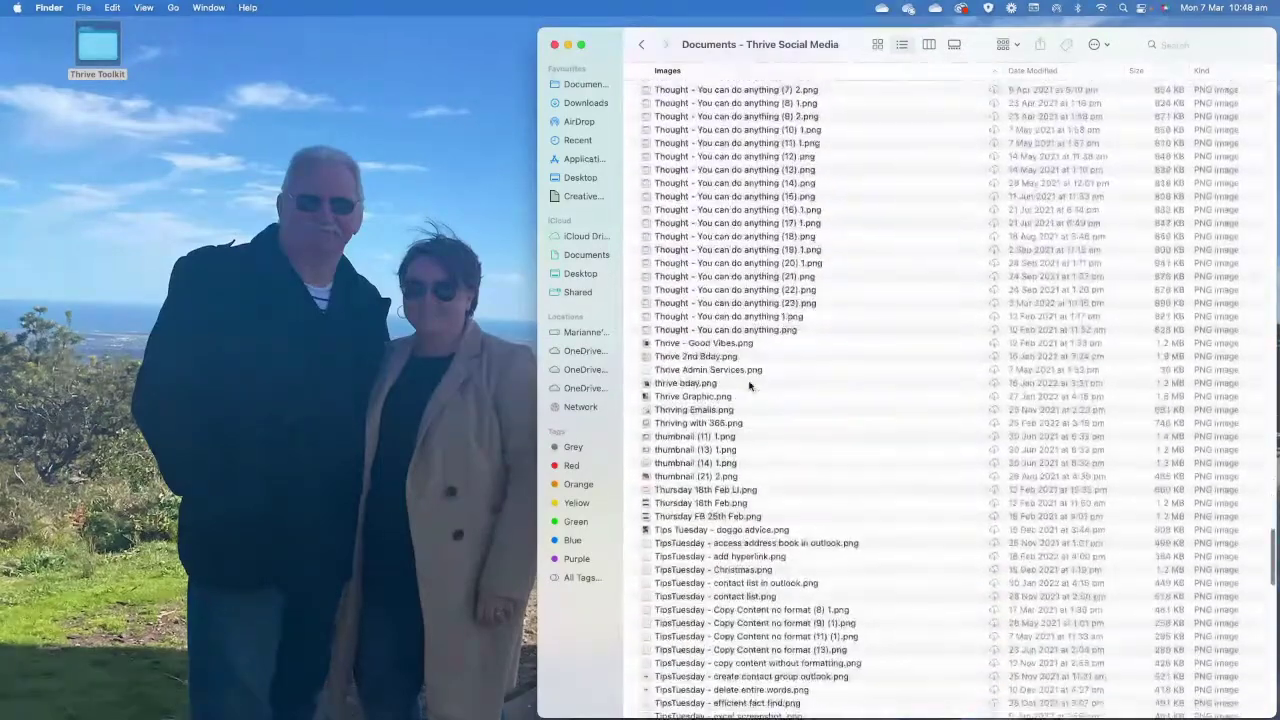
pyautogui.scroll(20, 738, 390)
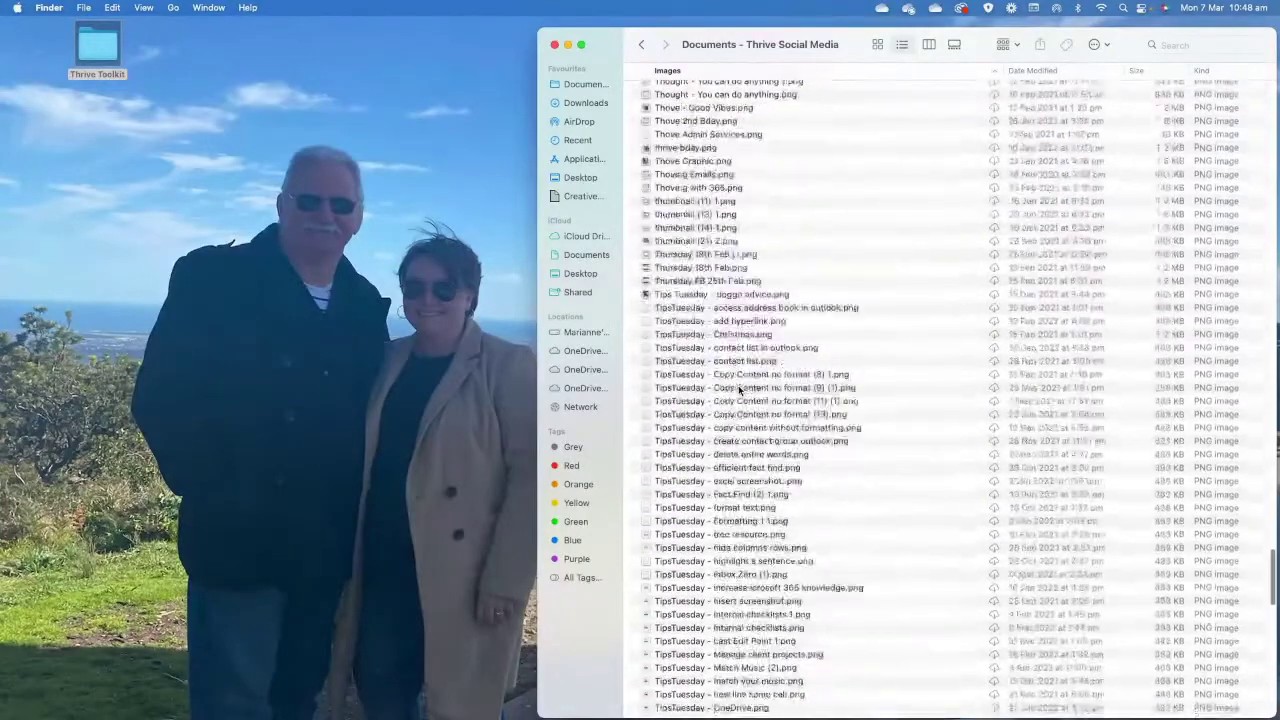
pyautogui.scroll(20, 740, 390)
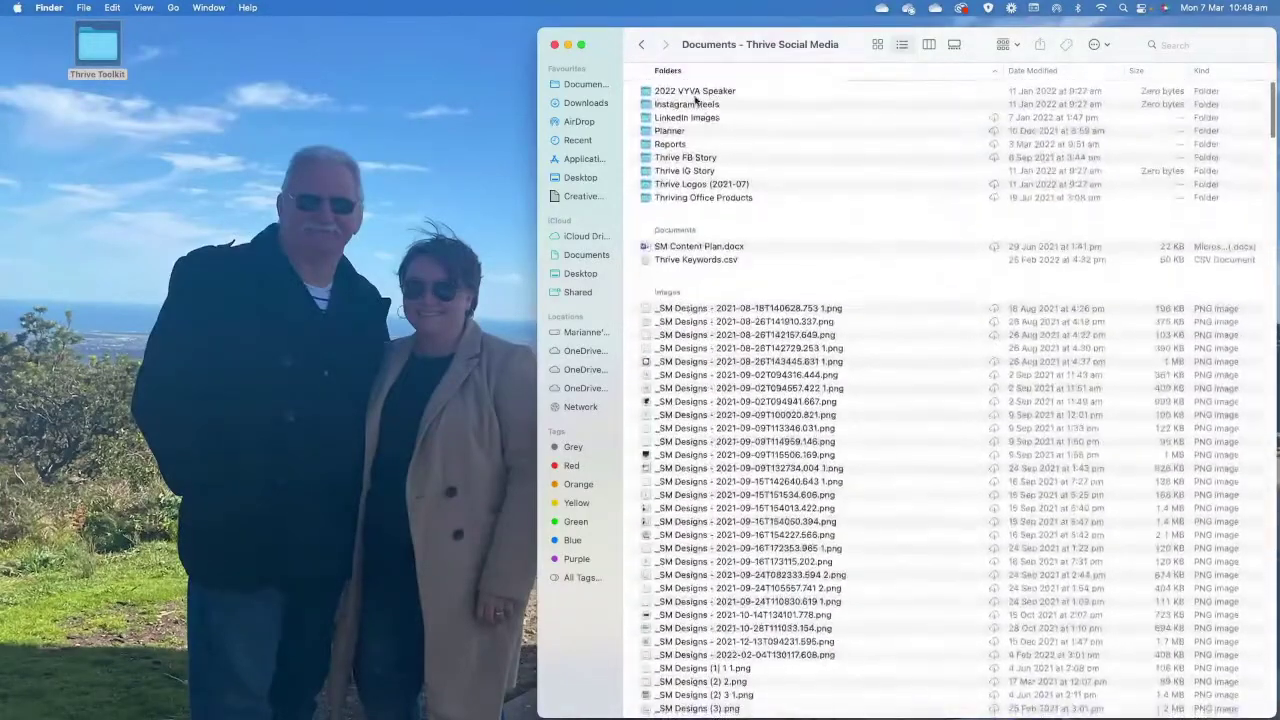
# Check the contents of the Instagram Reels folder and return to the Thrive Social Media folder.
pyautogui.doubleClick(682, 104)
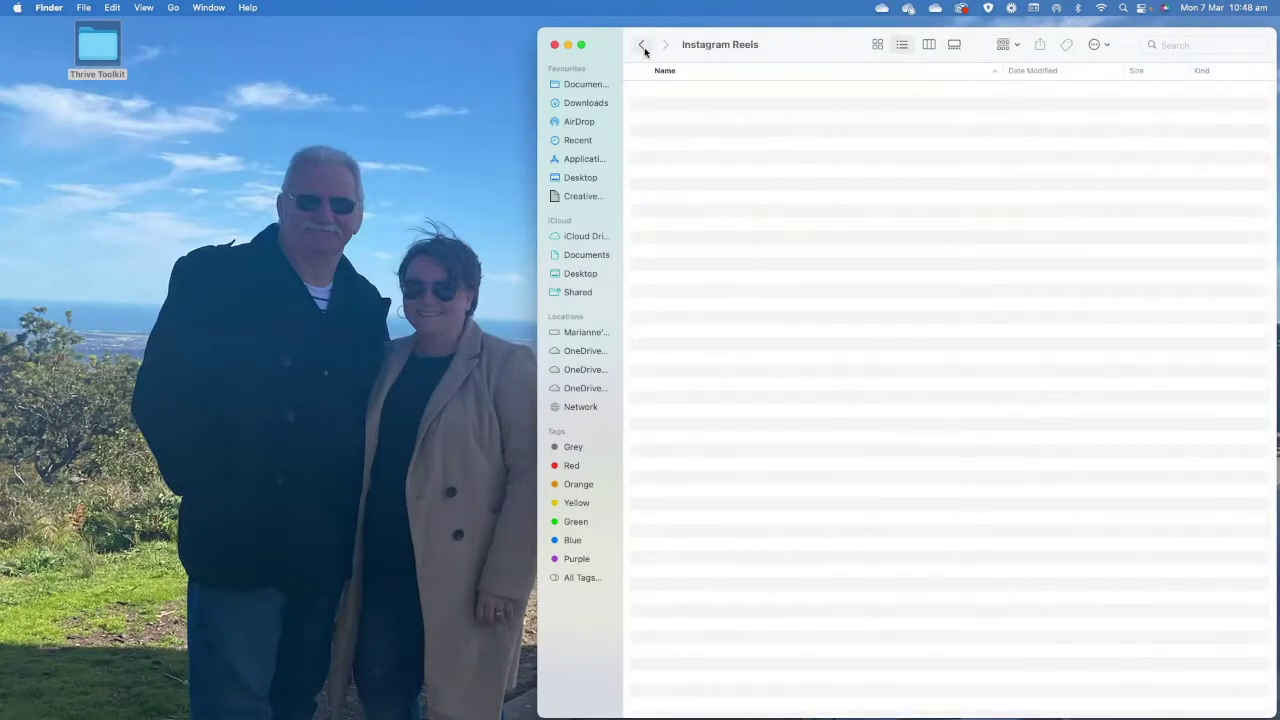
pyautogui.moveTo(644, 52); pyautogui.dragTo(645, 46)
pyautogui.click(645, 46)
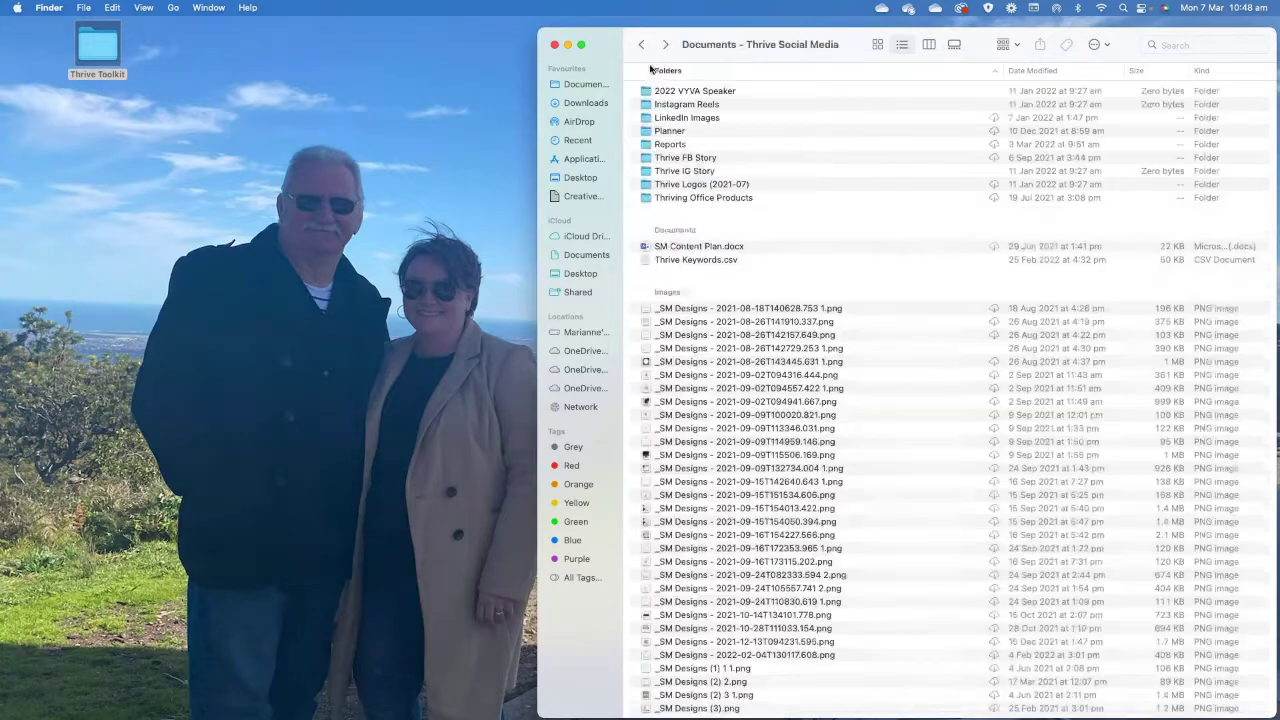
pyautogui.doubleClick(687, 104)
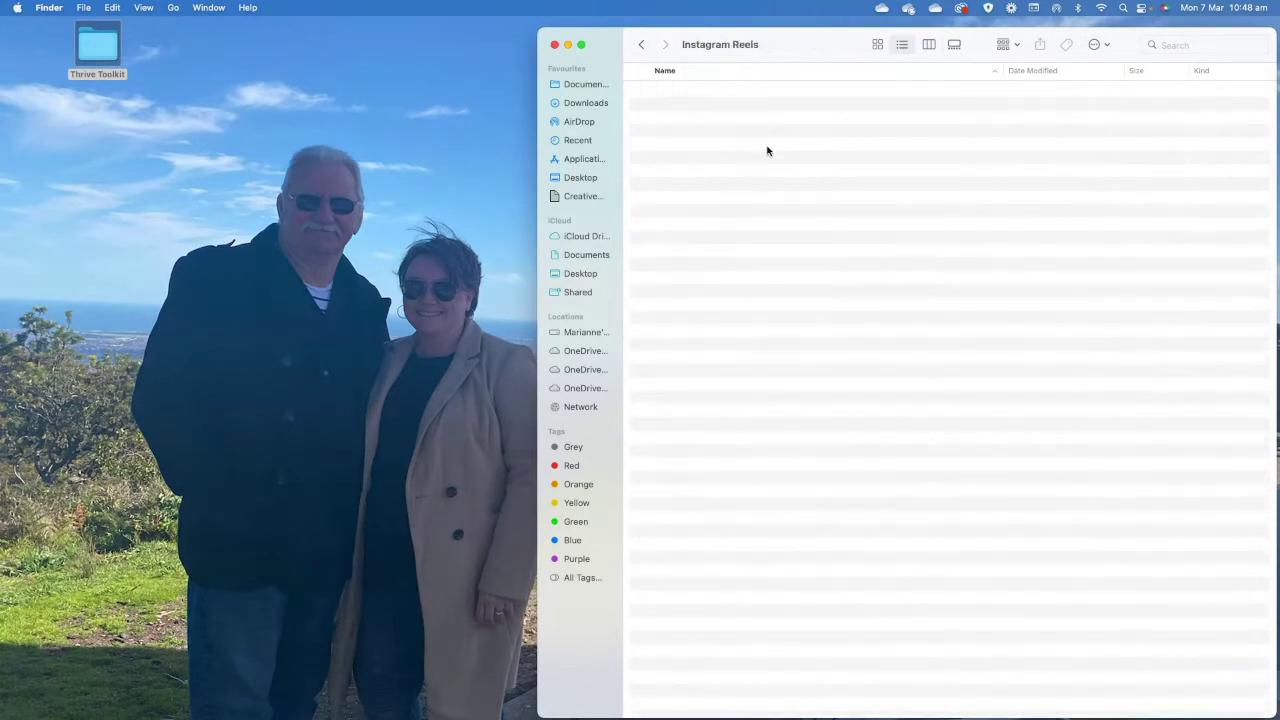
pyautogui.click(643, 45)
# Check the contents of the LinkedIn Images and Planner folders, returning to the Thrive Social Media folder.
pyautogui.click(679, 121)
pyautogui.doubleClick(679, 121)
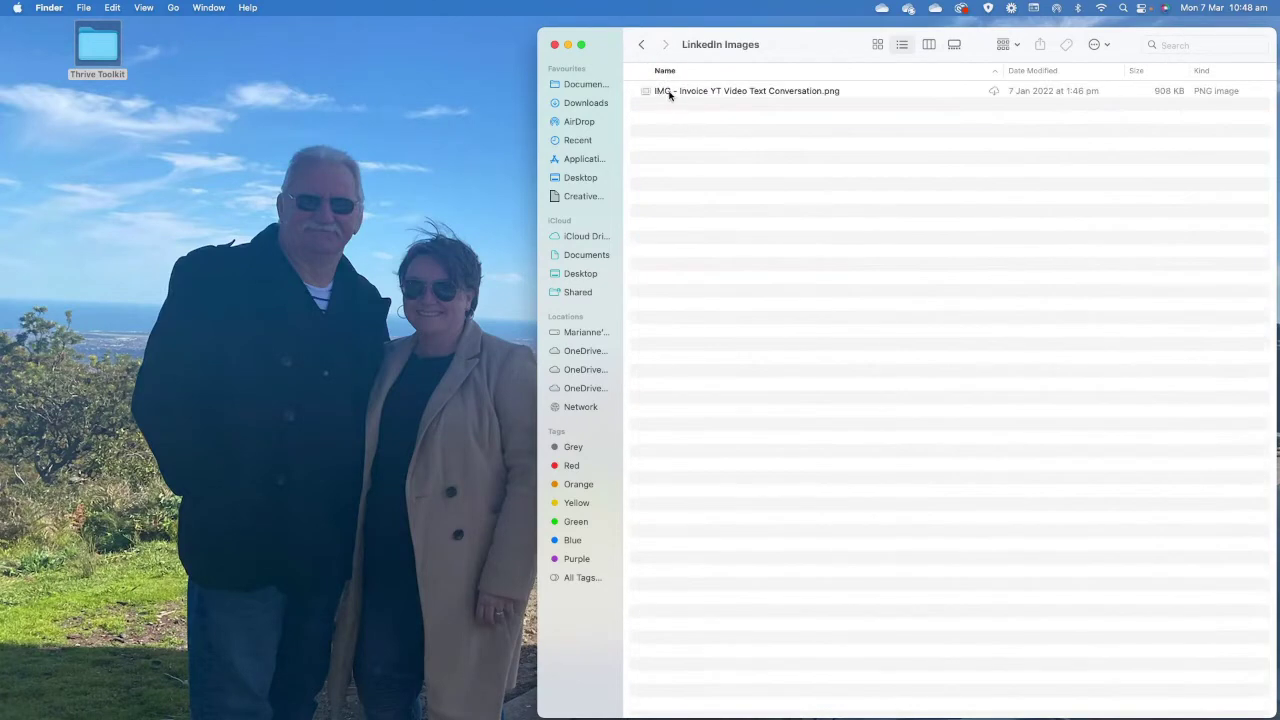
pyautogui.click(644, 45)
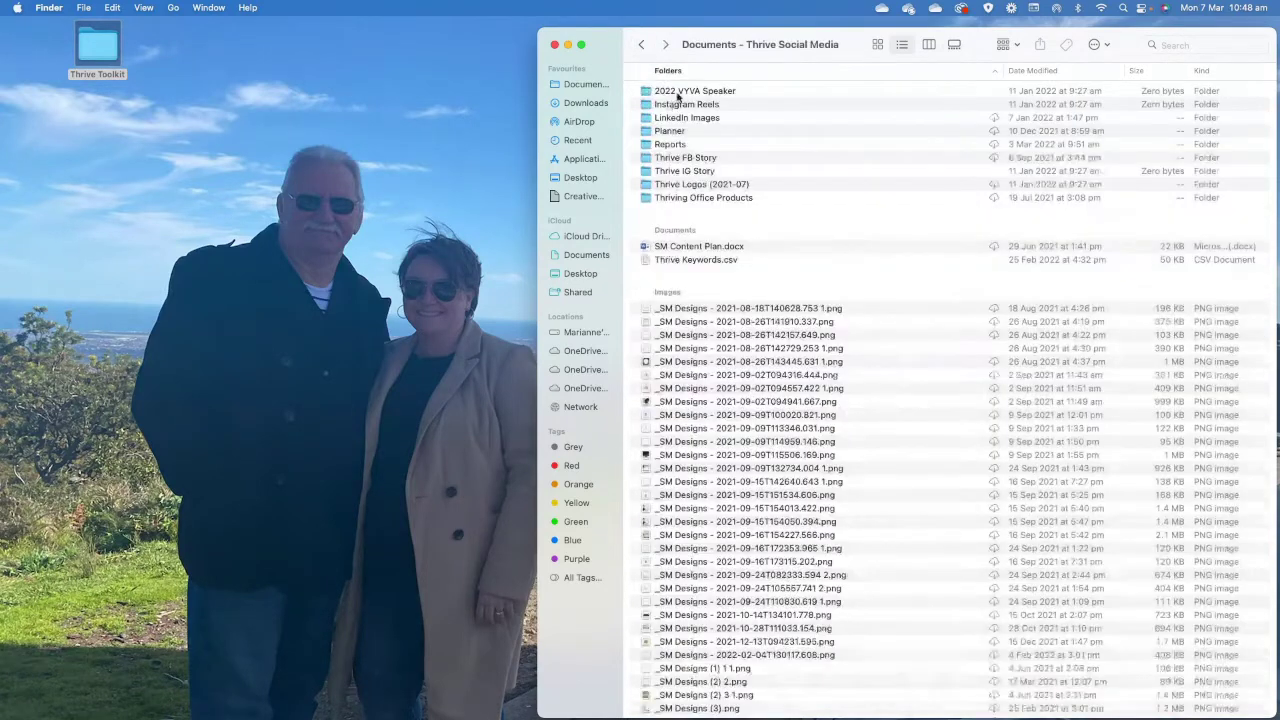
pyautogui.click(672, 133)
pyautogui.doubleClick(672, 133)
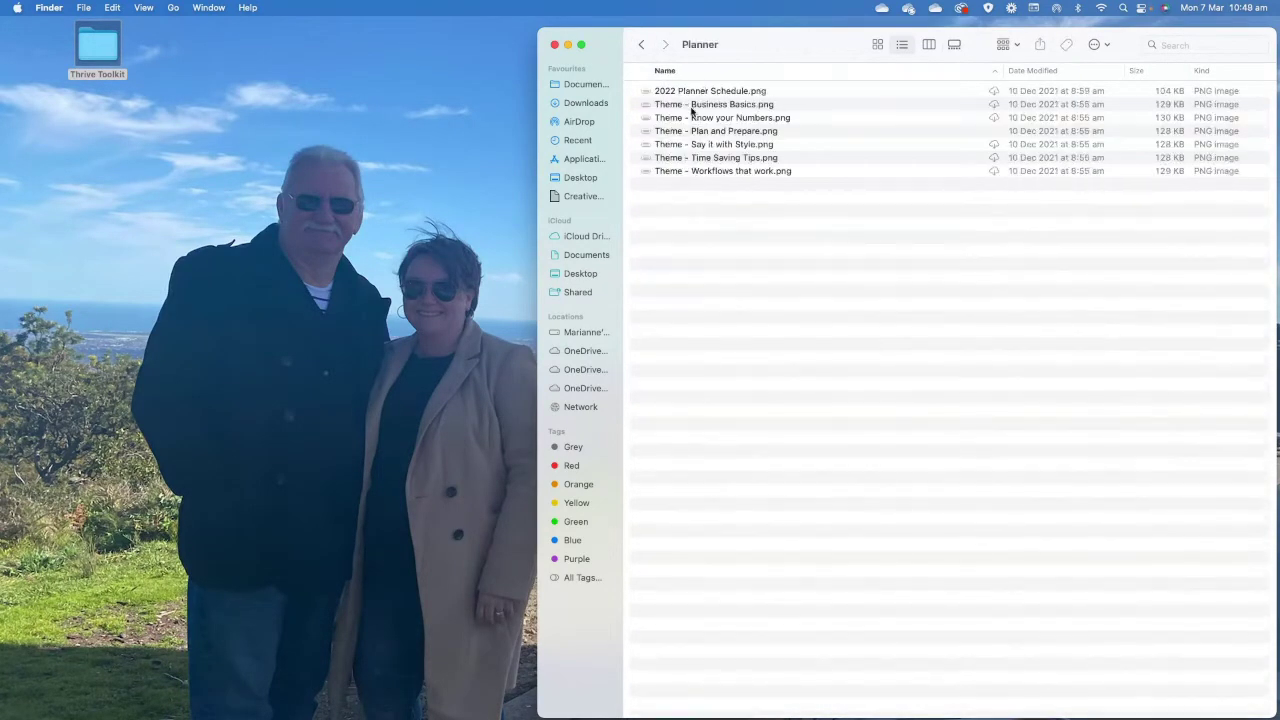
pyautogui.click(643, 45)
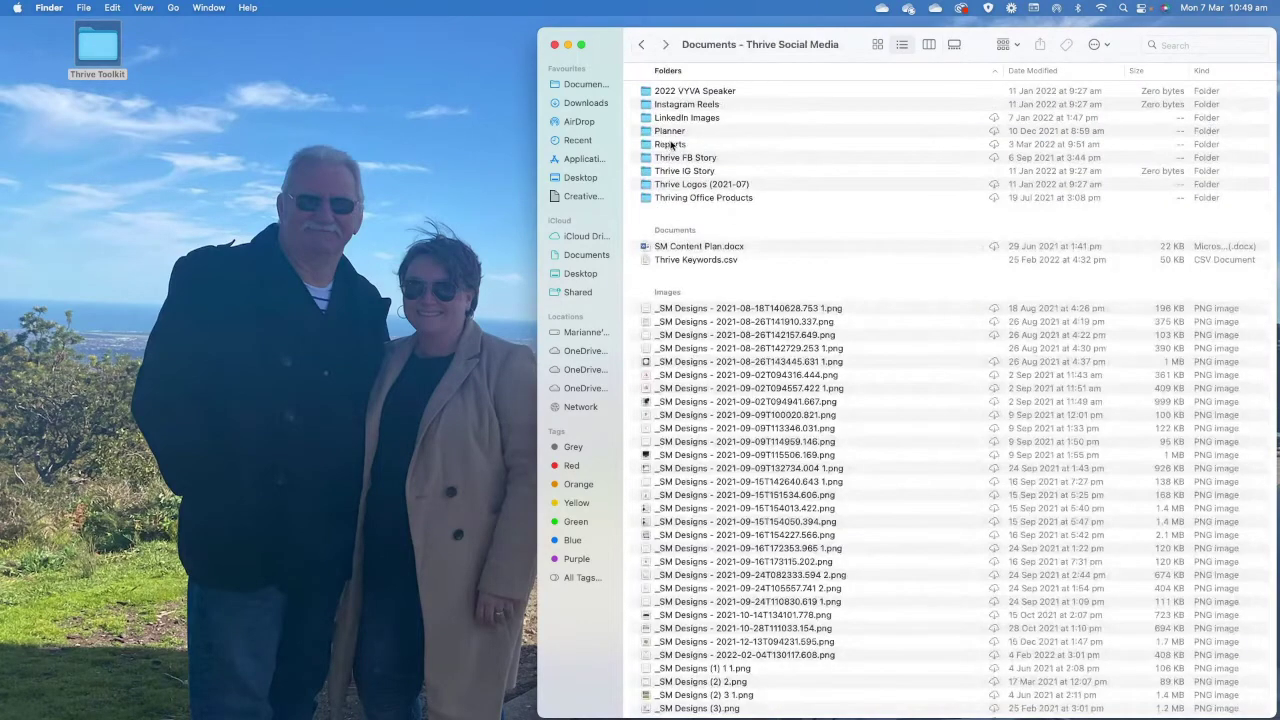
# Group the files in the Reports folder by kind and return to the Thrive Social Media folder.
pyautogui.click(671, 147)
pyautogui.doubleClick(671, 147)
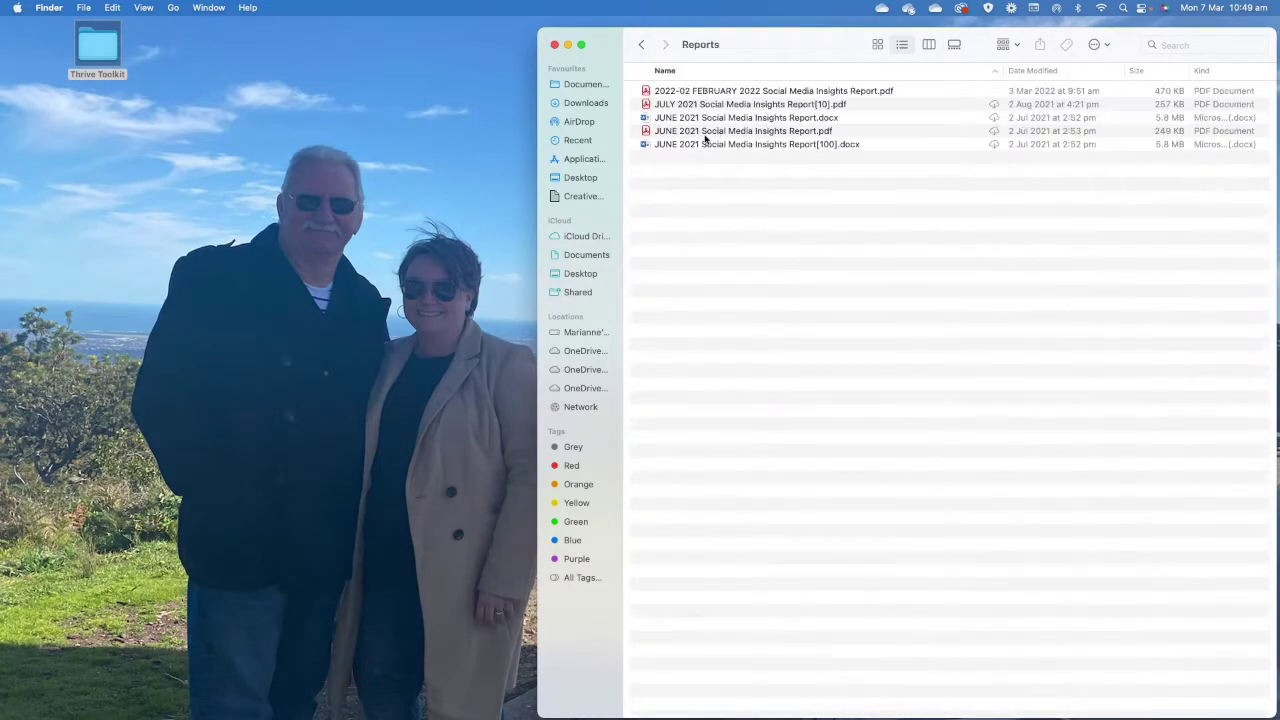
pyautogui.click(1011, 46)
pyautogui.click(1015, 104)
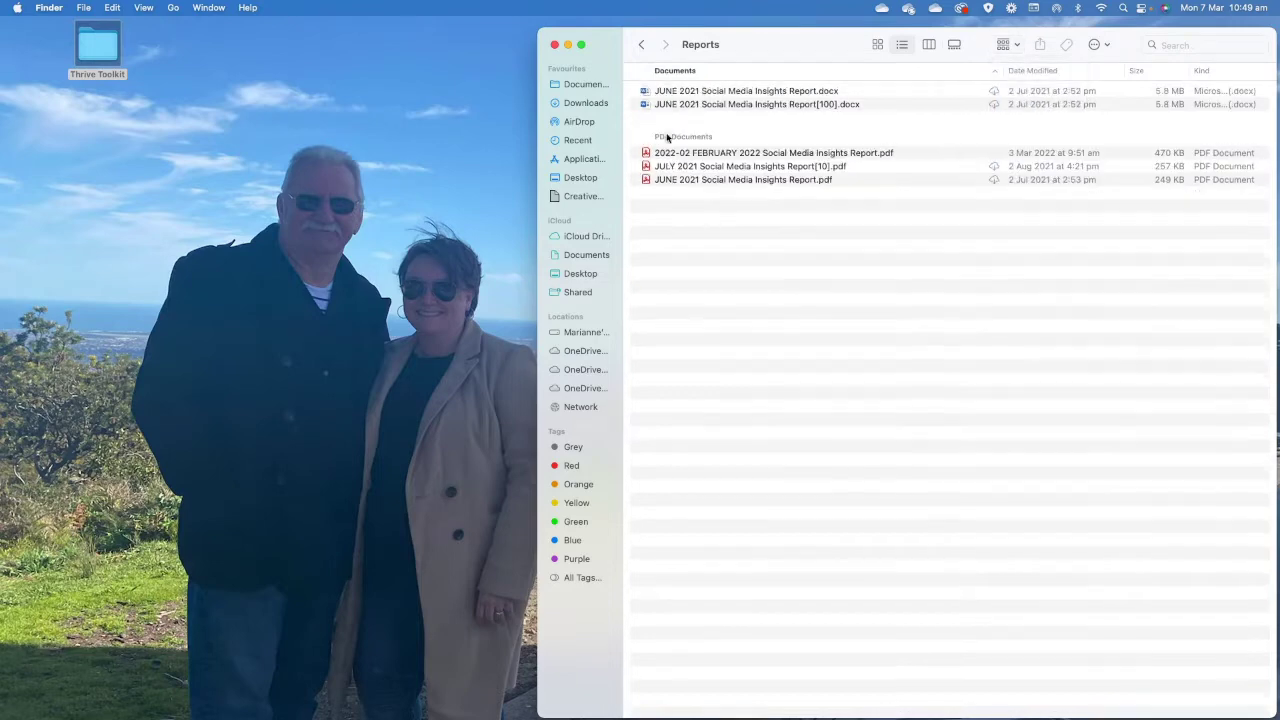
pyautogui.click(642, 45)
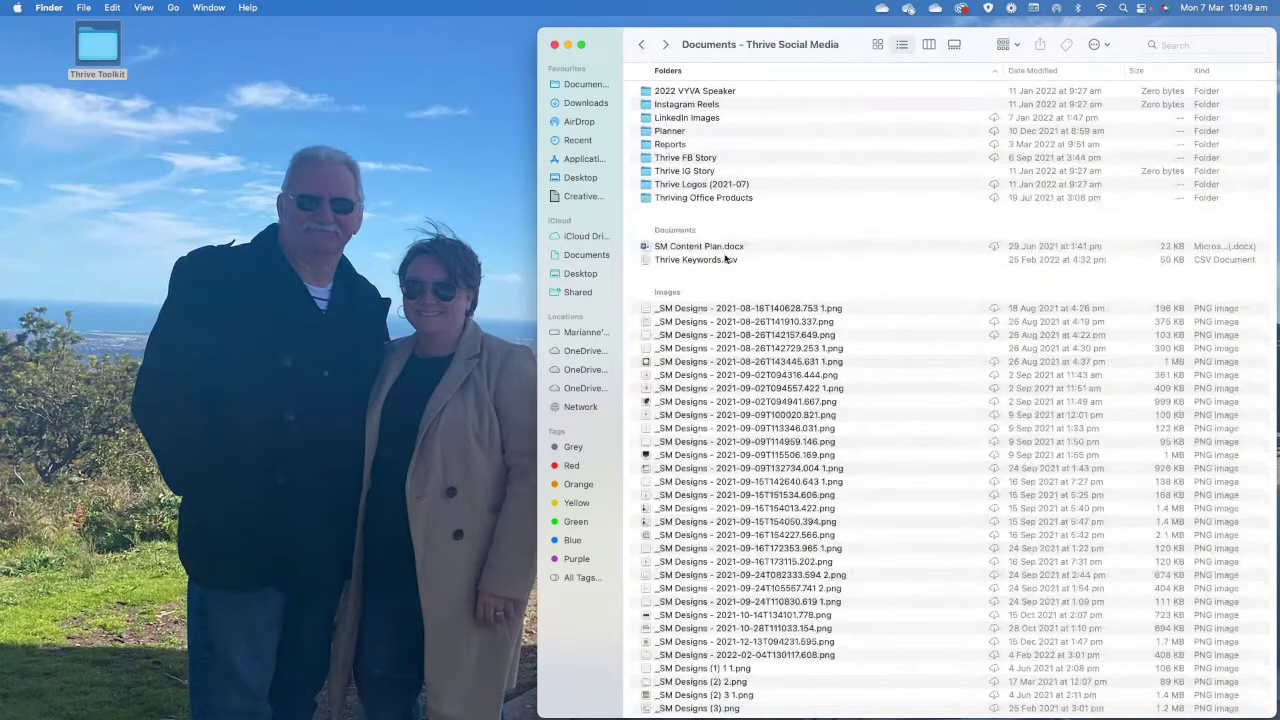
# Open the Reports folder and bring up the OneDrive sharing options for JUNE 2021 Social Media Insights Report[100].docx.
pyautogui.doubleClick(672, 145)
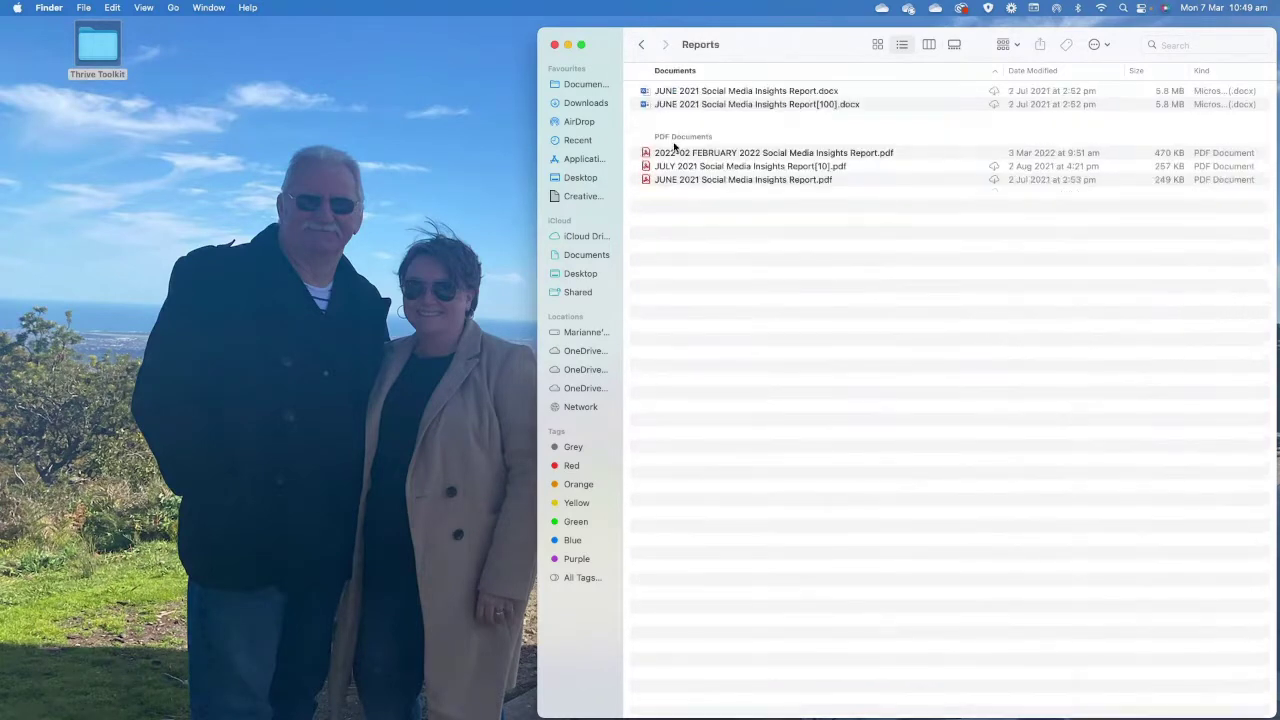
pyautogui.rightClick(721, 107)
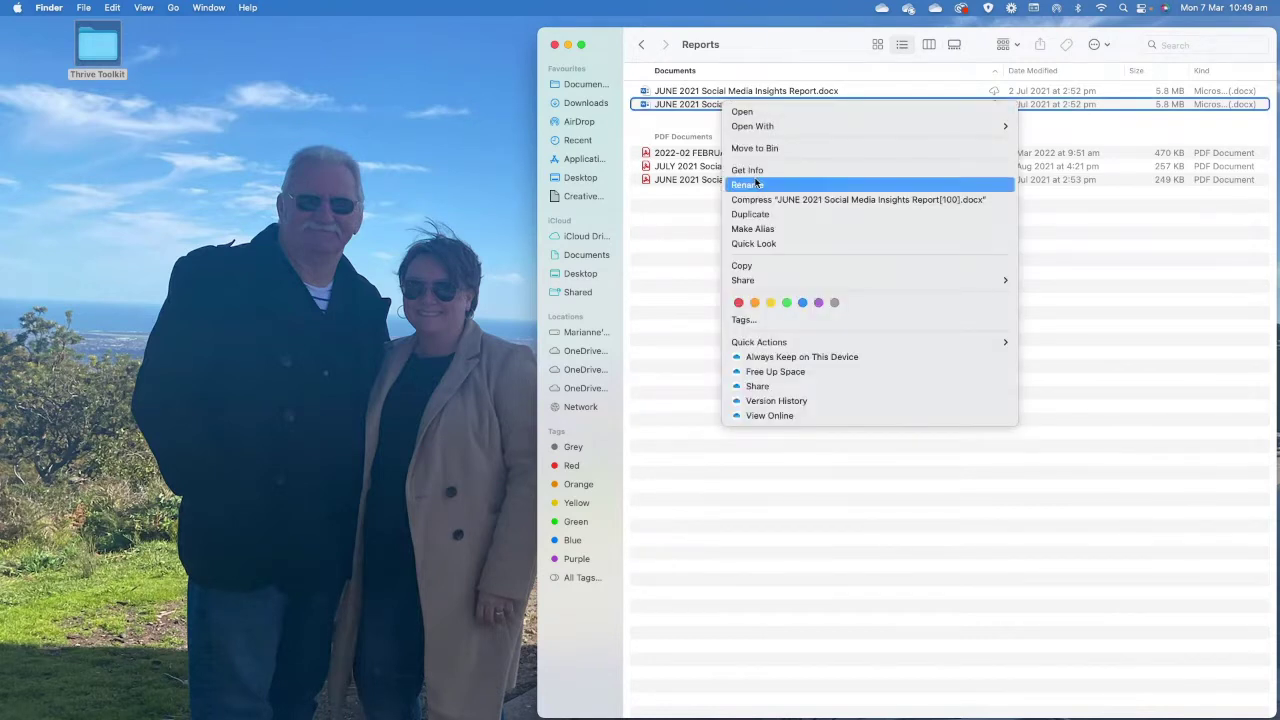
pyautogui.click(755, 388)
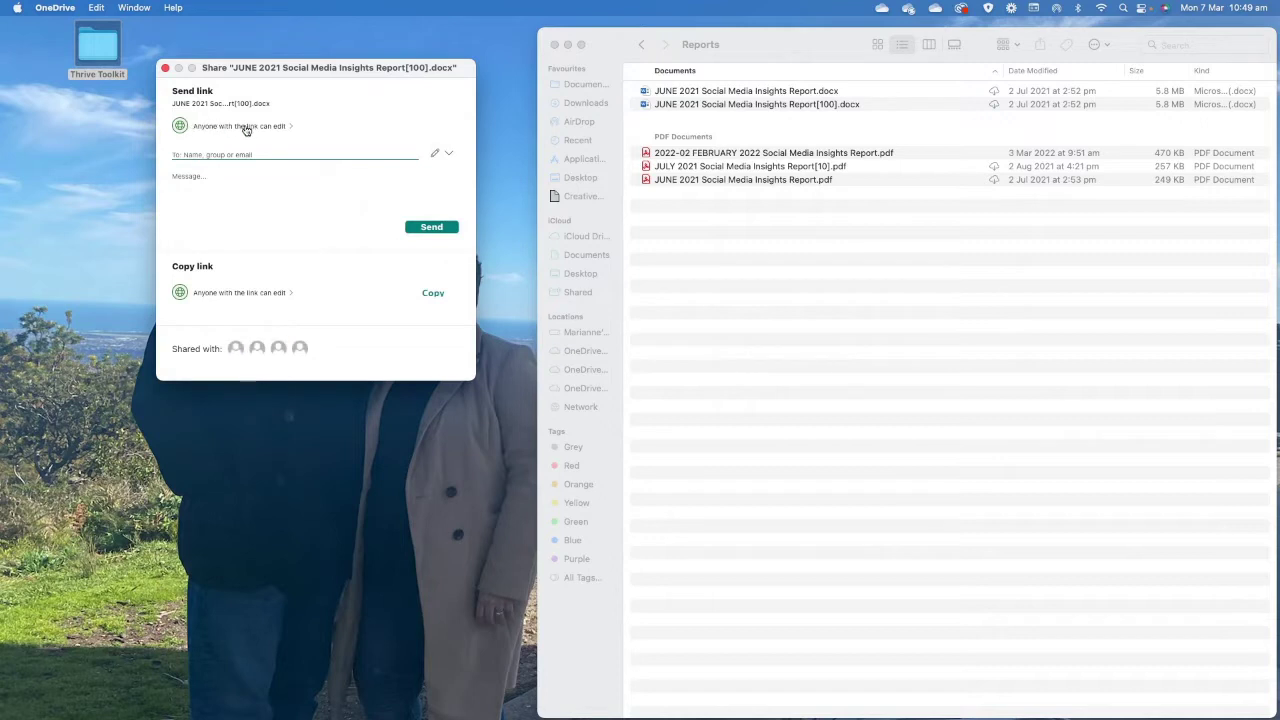
# Preview the link settings for Specific people, People with existing access and People in your organisation, then cancel the changes.
pyautogui.click(247, 129)
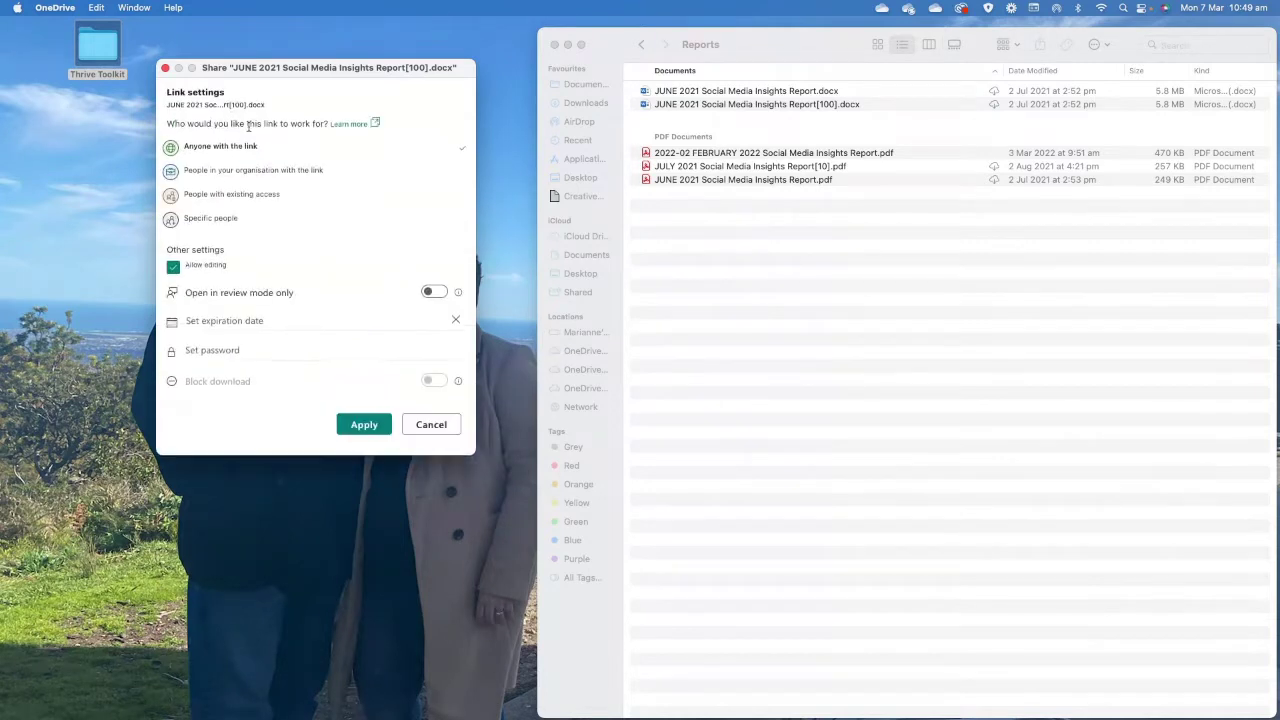
pyautogui.click(200, 220)
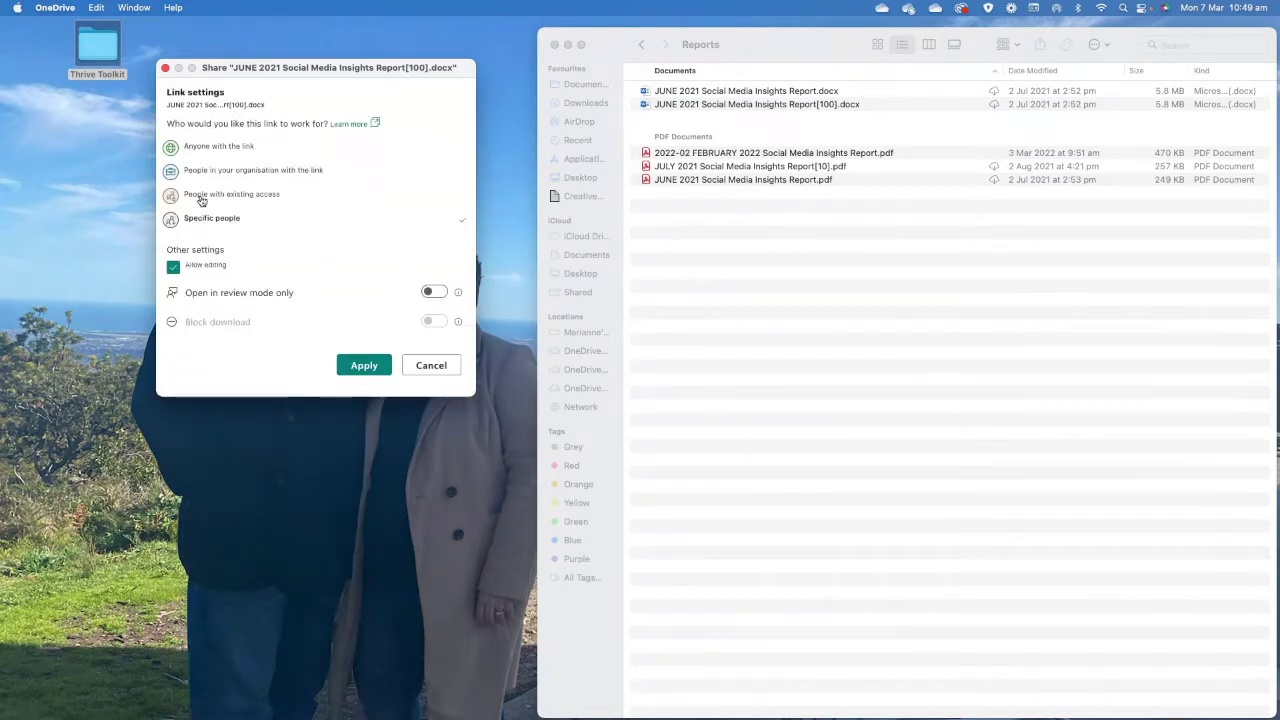
pyautogui.click(201, 197)
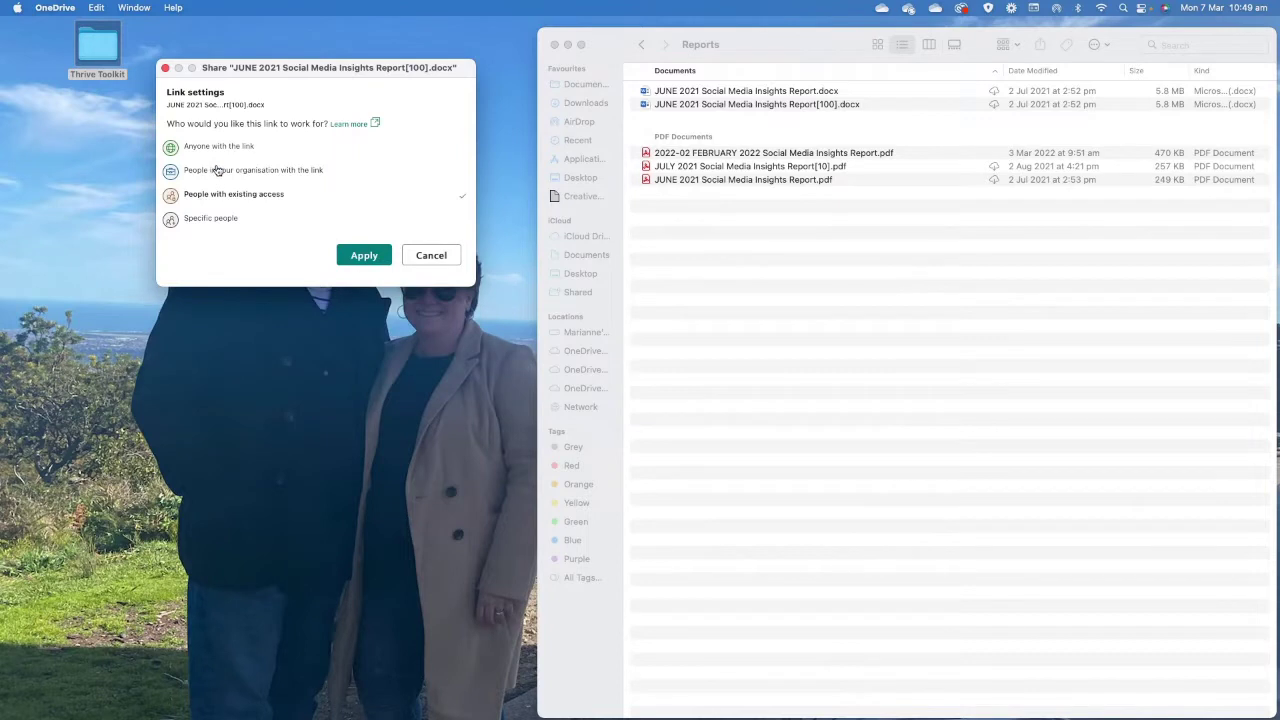
pyautogui.click(217, 170)
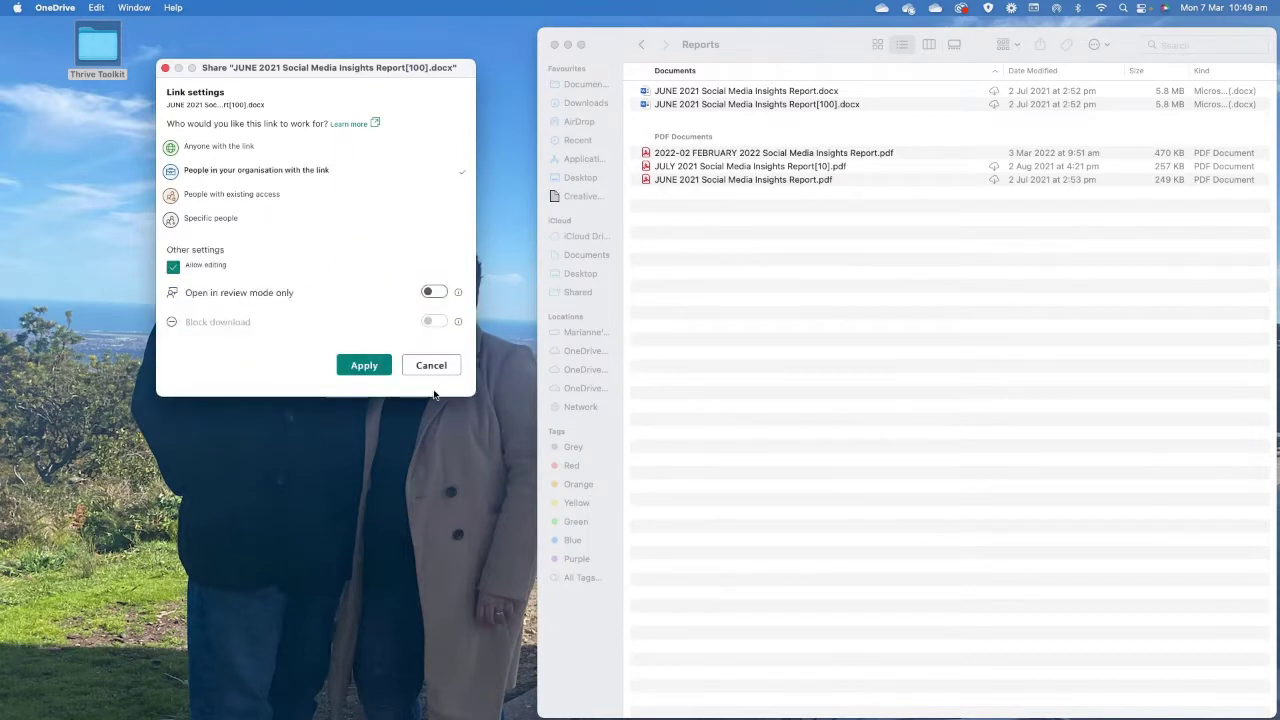
pyautogui.click(430, 366)
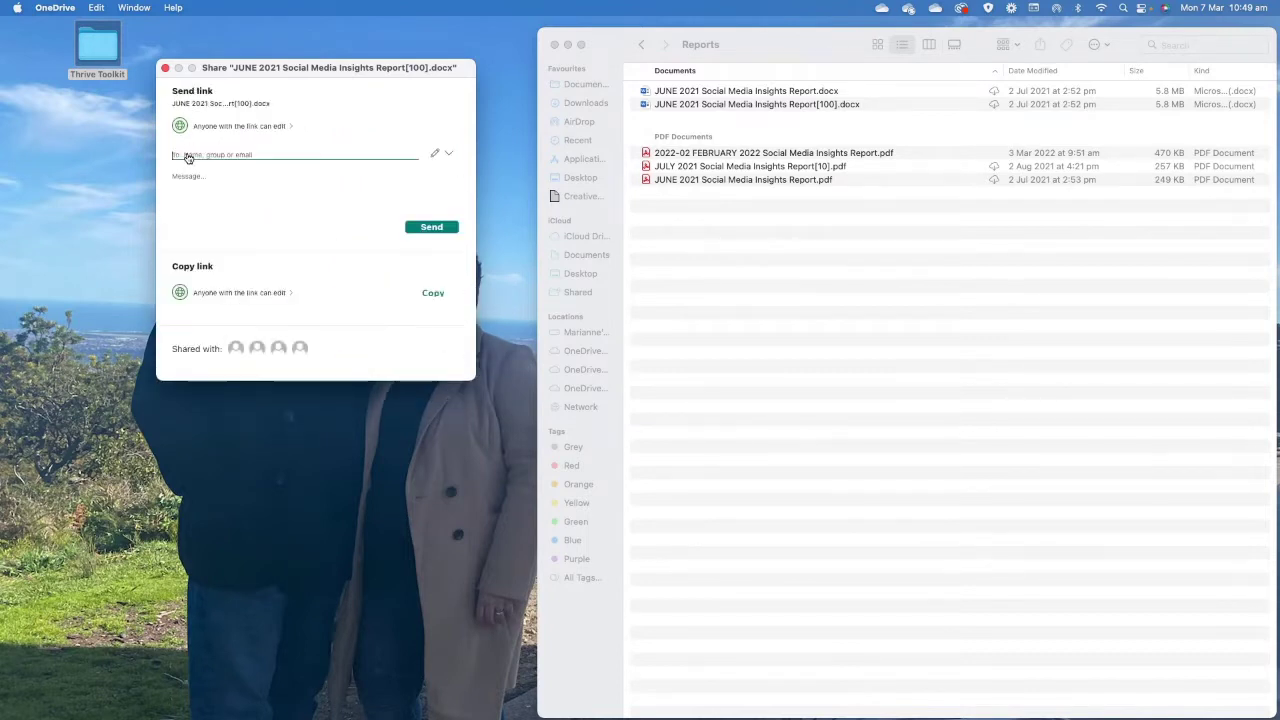
# Try adding a colleague as the link's recipient, remove them, and search again by the start of the first name.
pyautogui.write('marianne')
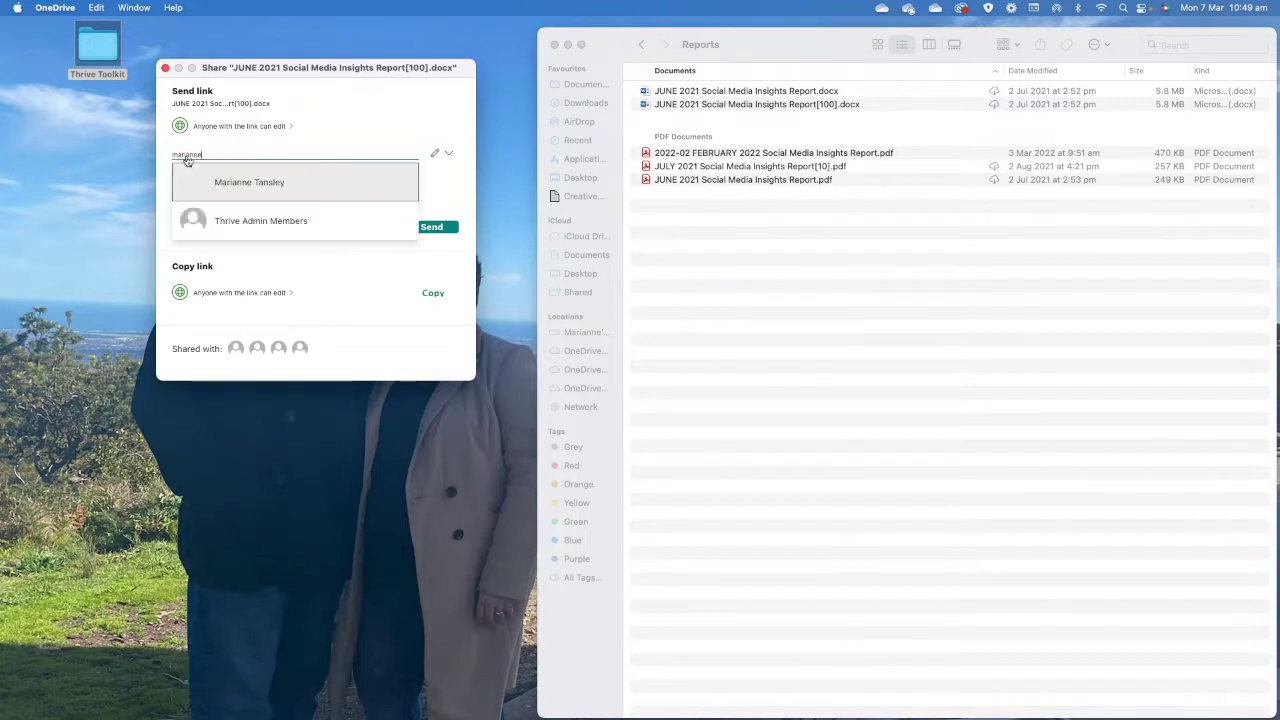
pyautogui.click(246, 192)
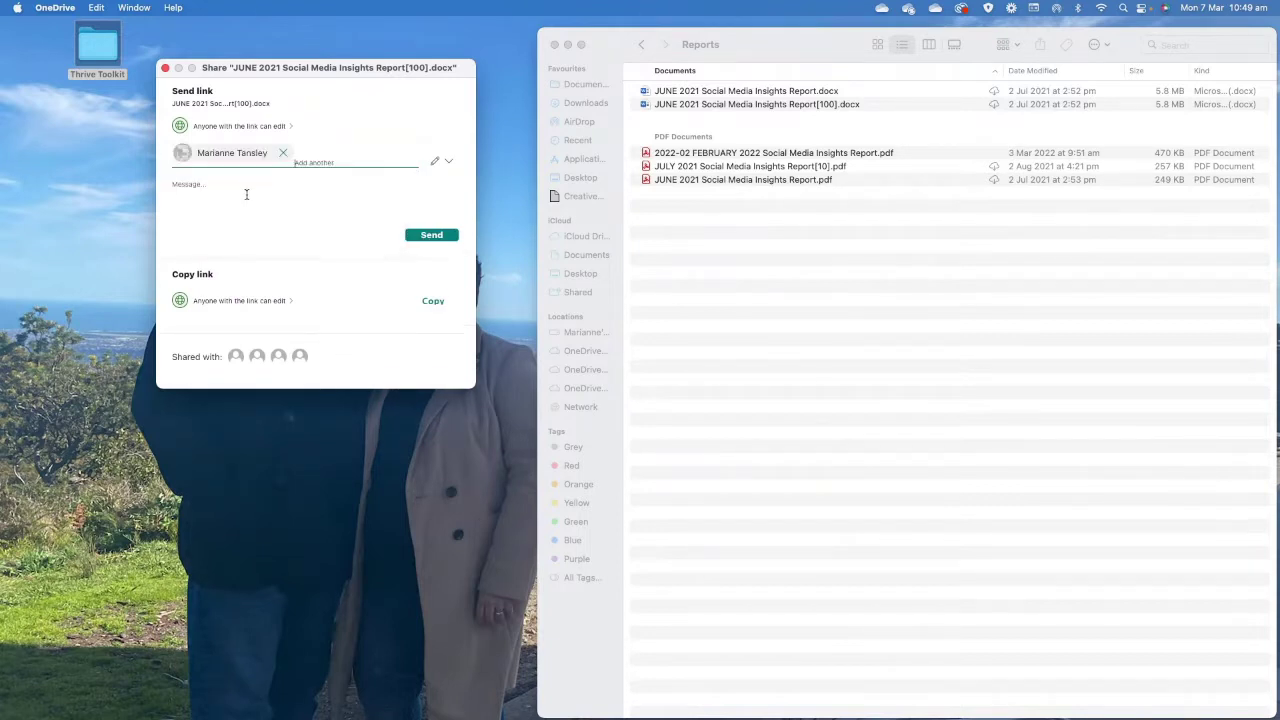
pyautogui.click(285, 155)
pyautogui.write('m')
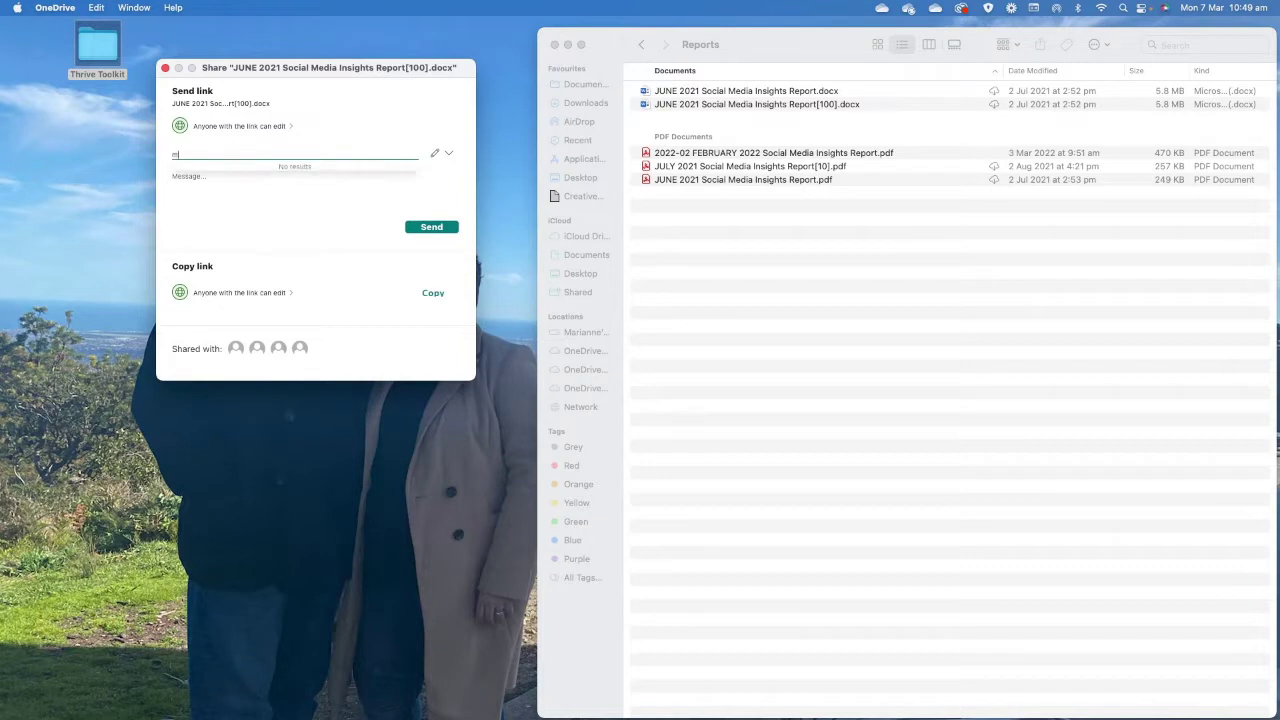
pyautogui.write('ar')
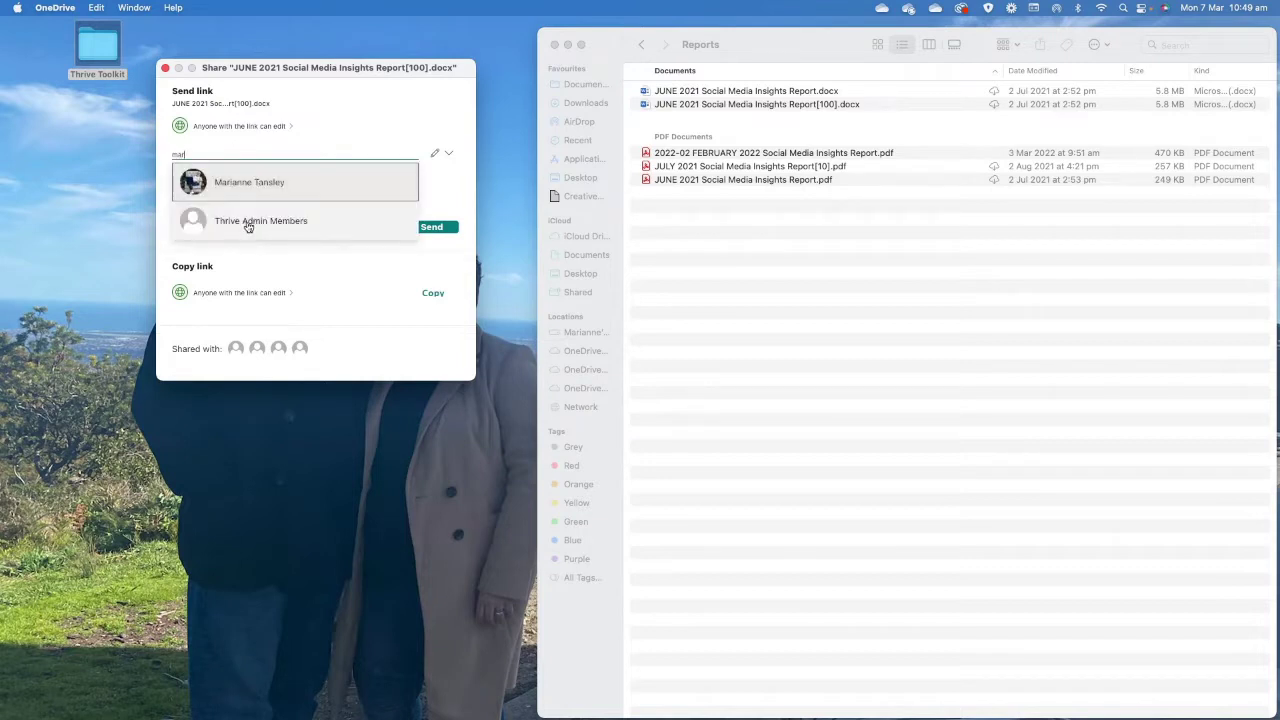
# Review the link settings for Anyone with the link, cancel them, and close the report's sharing window without sending.
pyautogui.click(248, 129)
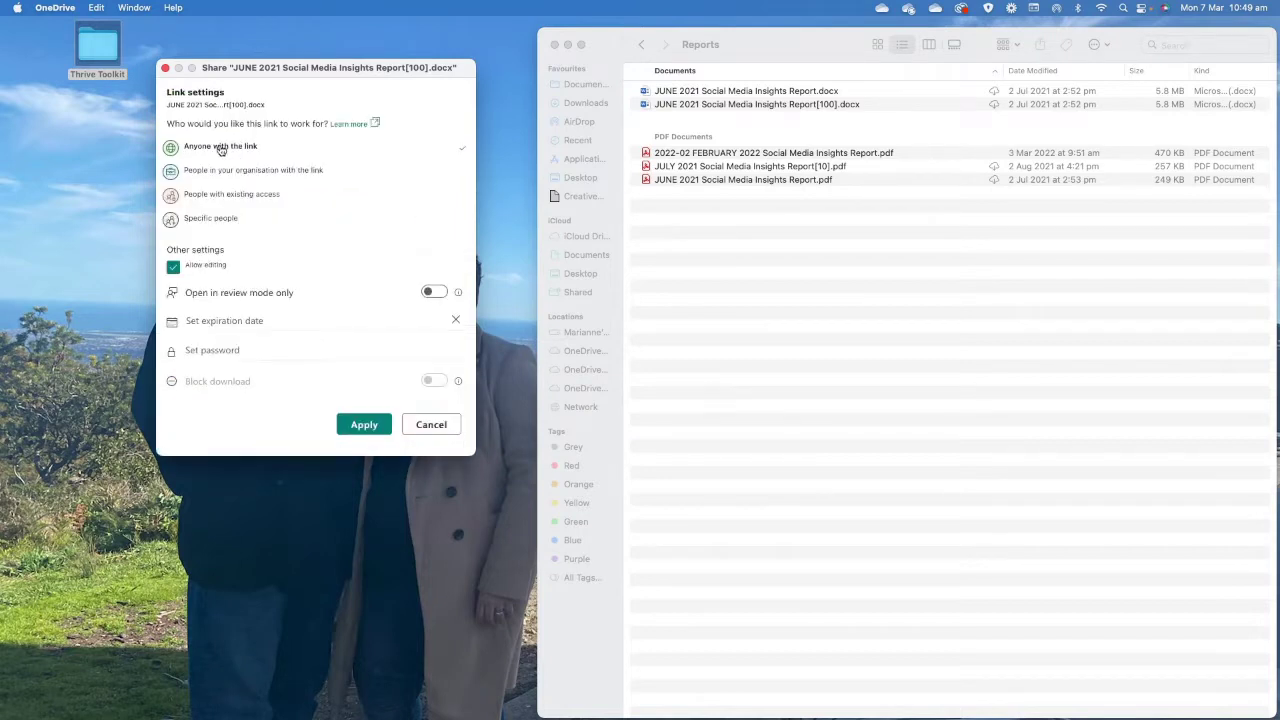
pyautogui.click(431, 425)
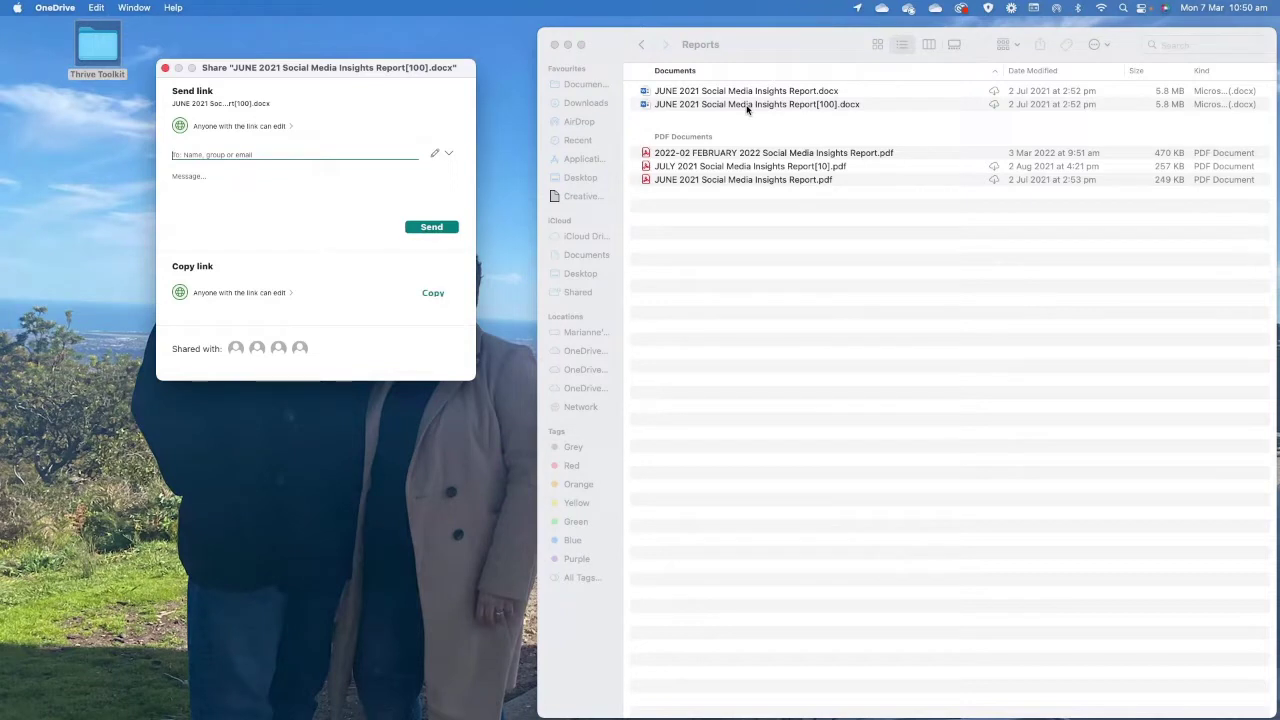
pyautogui.click(166, 68)
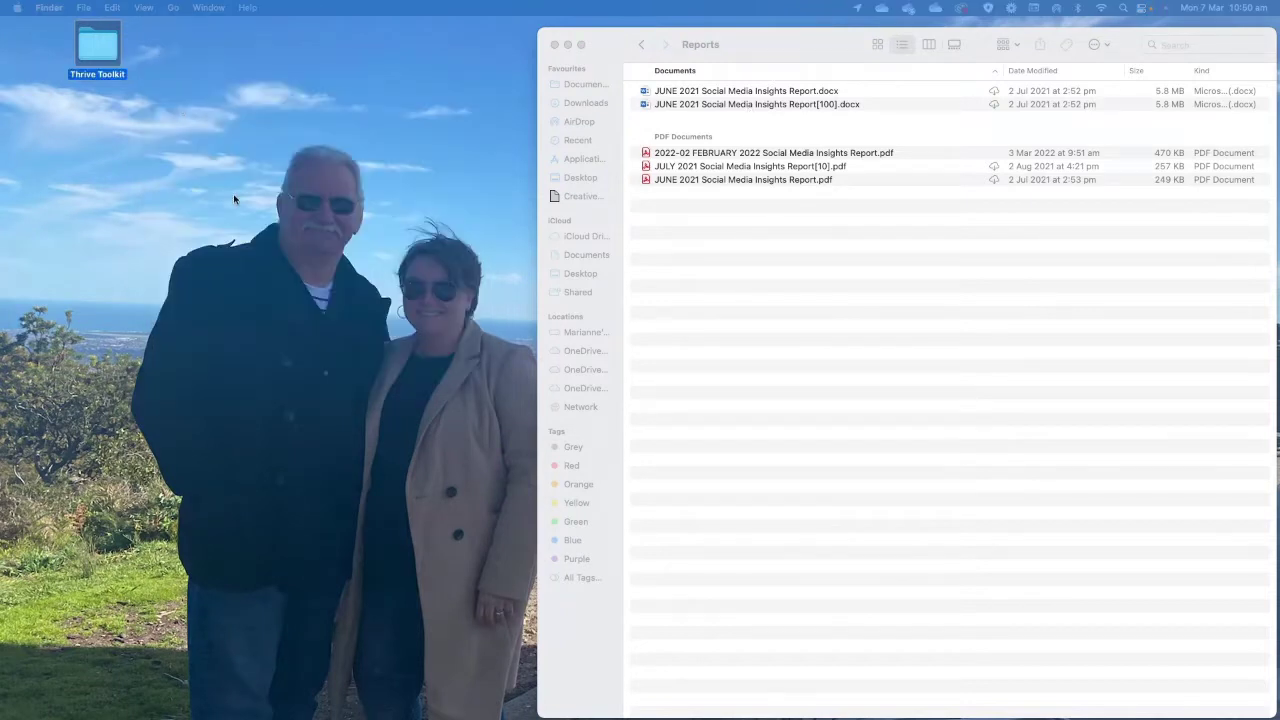